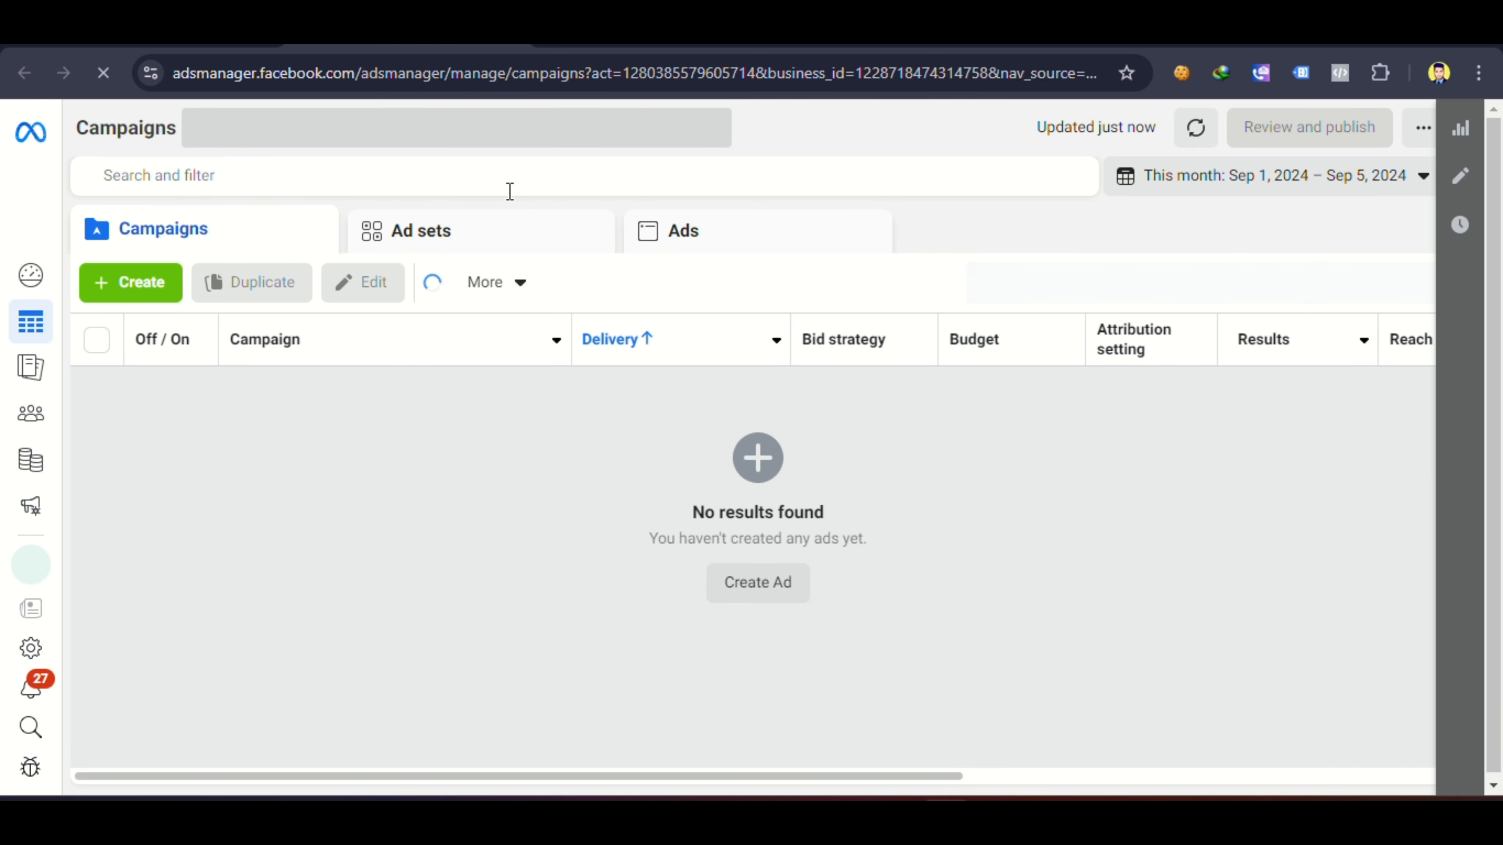
Check the instruction notes and open the Business settings from Ads Manager's list of all tools.
left_click(1042, 826)
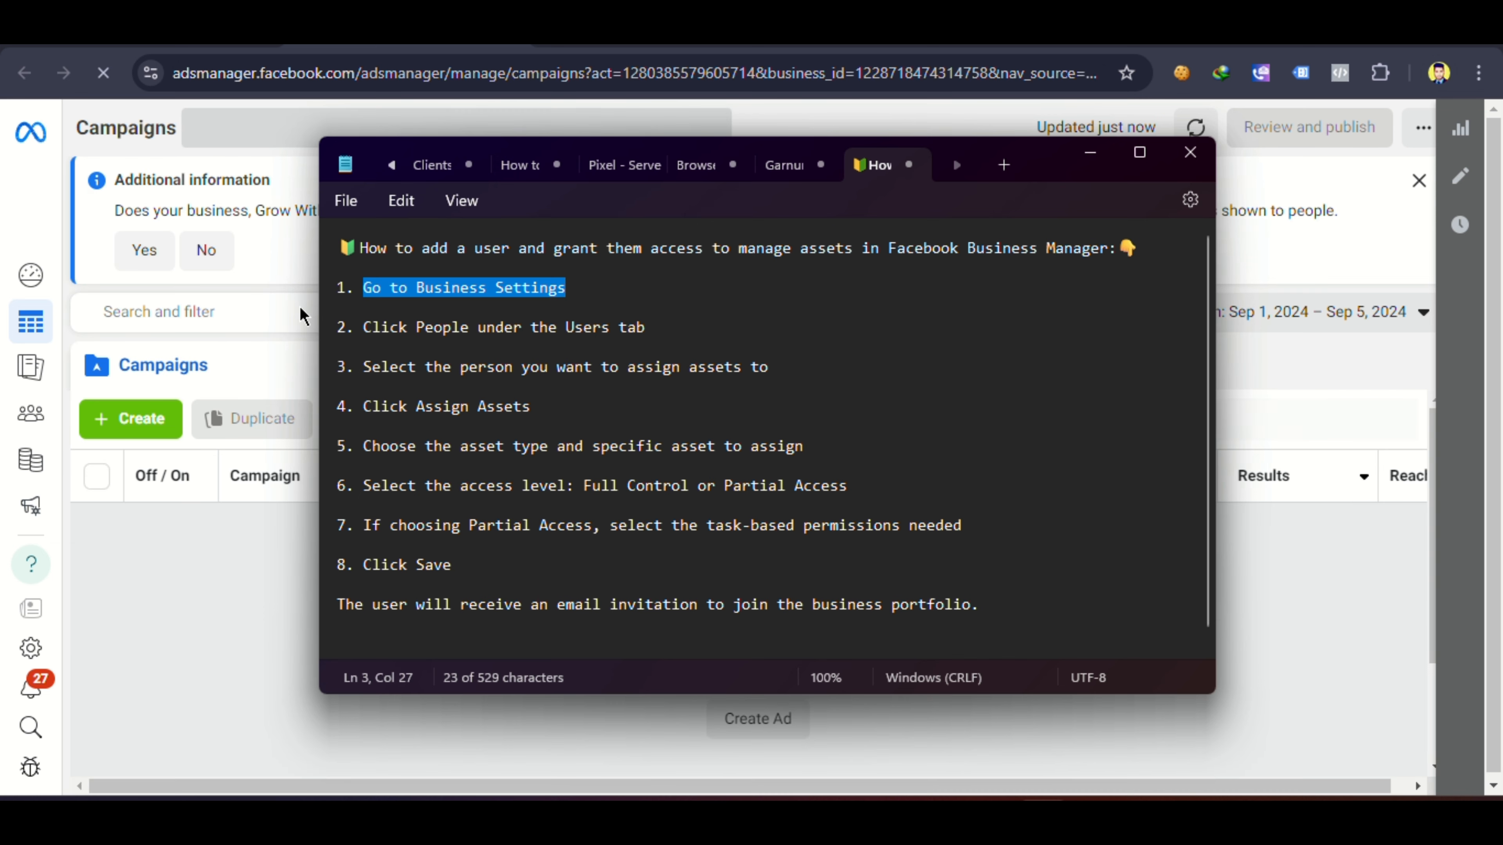
left_click(180, 162)
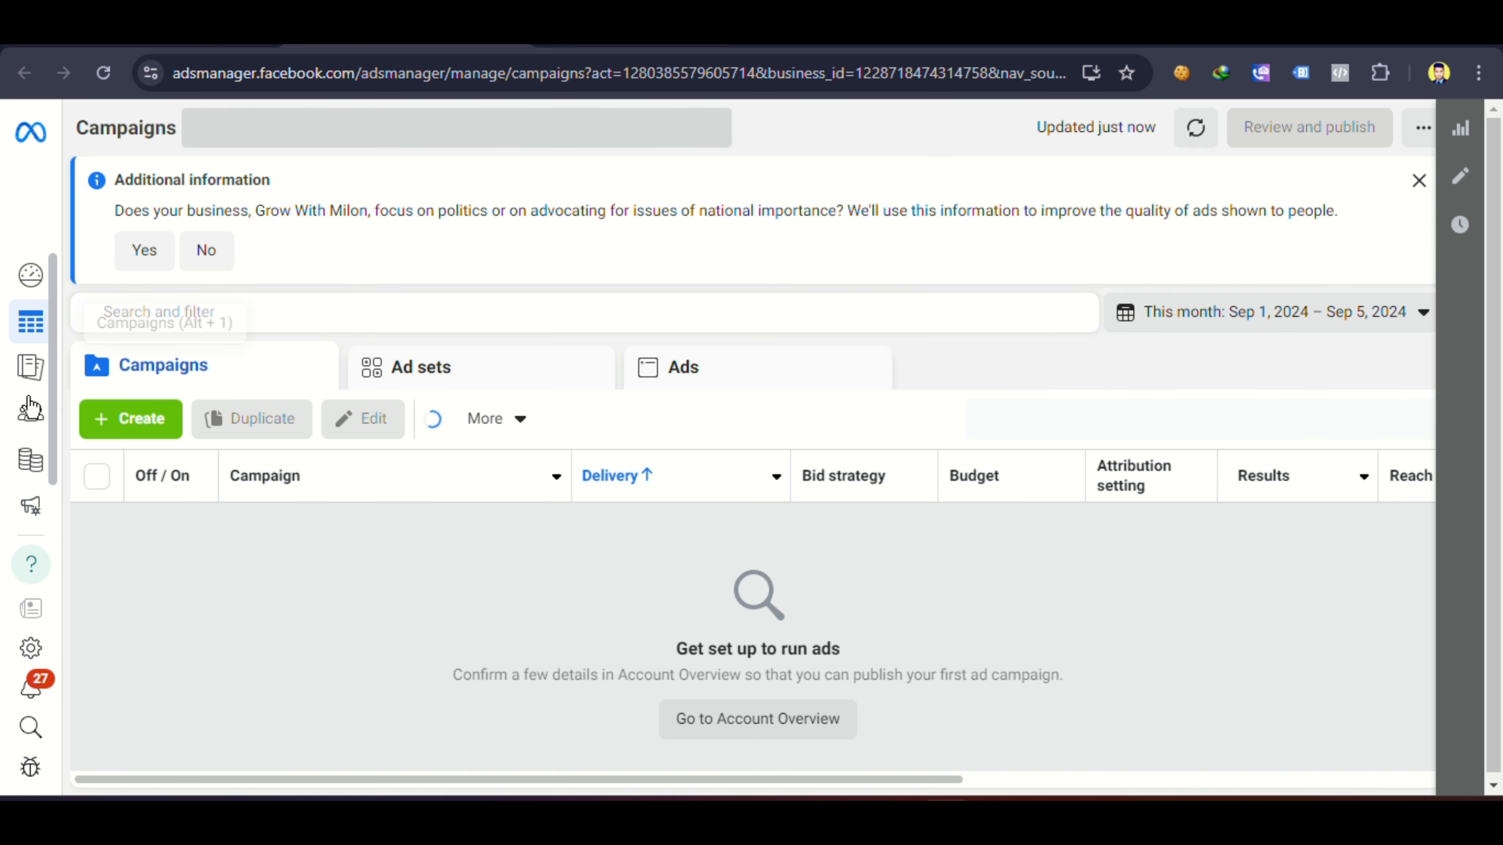
mouse_move(33, 553)
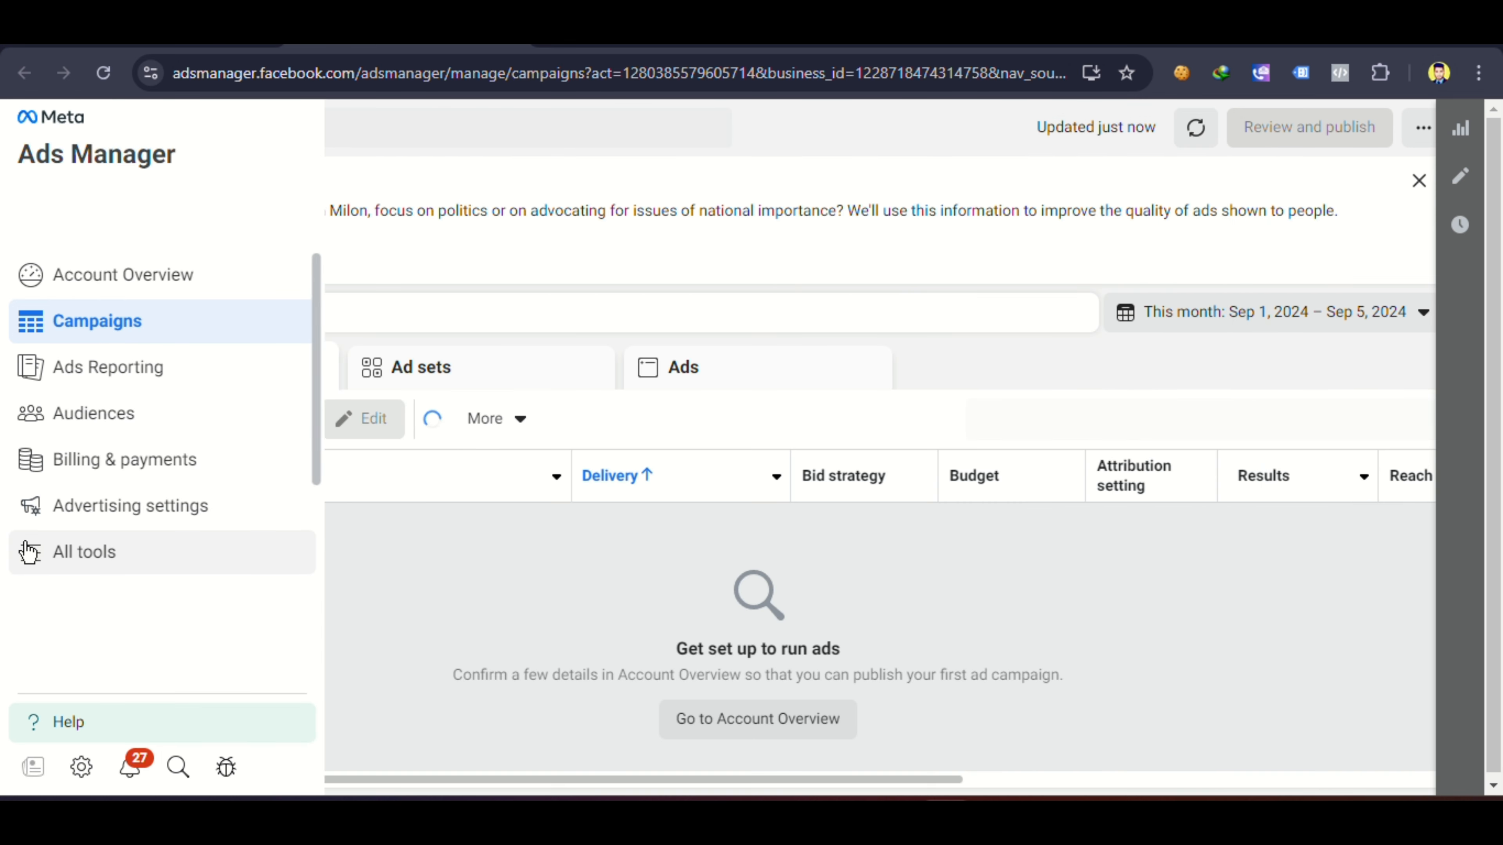
left_click(89, 553)
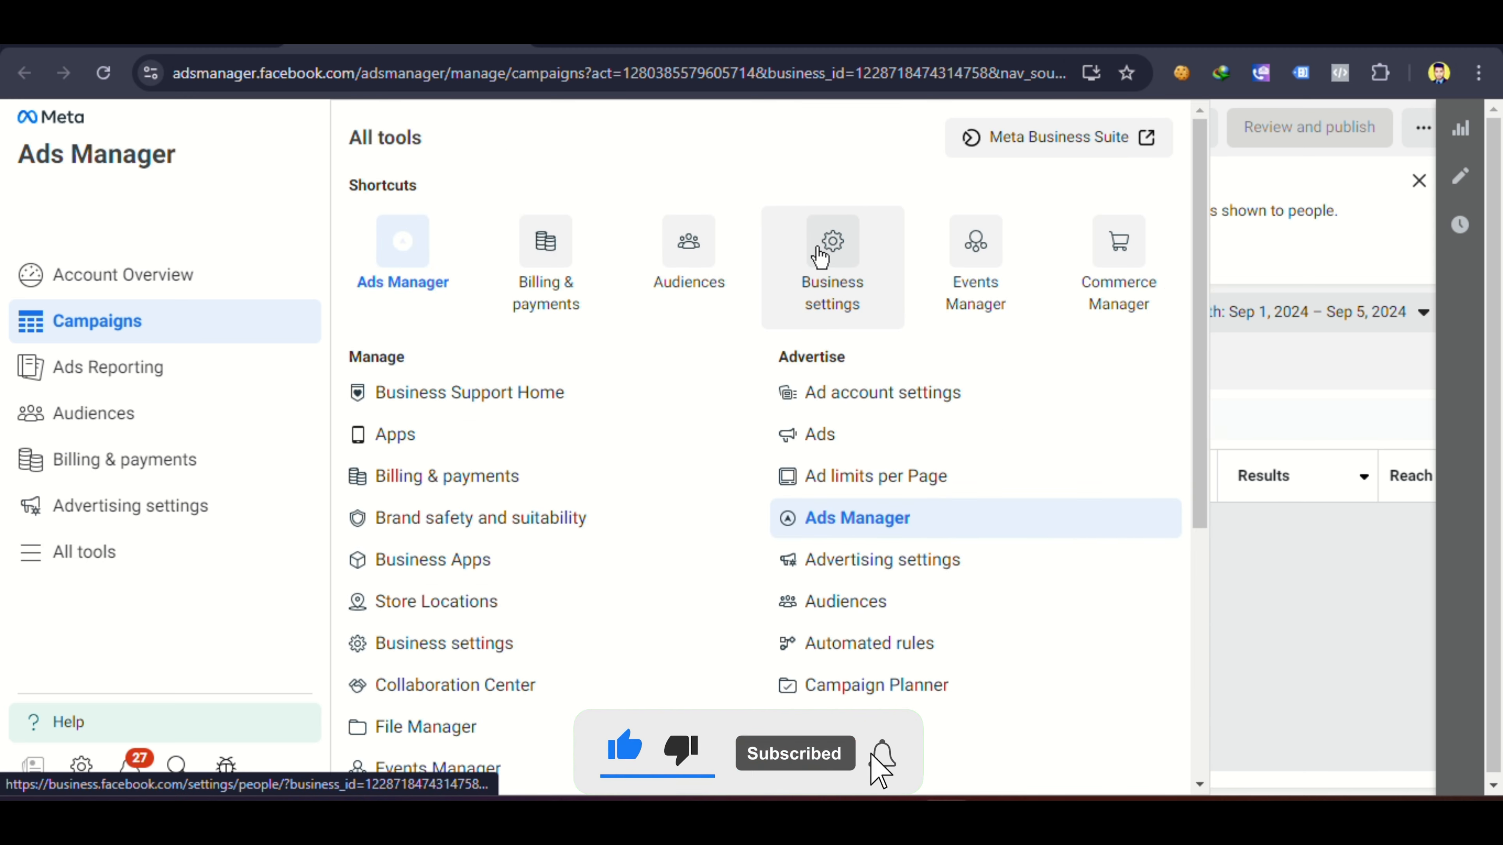
left_click(830, 256)
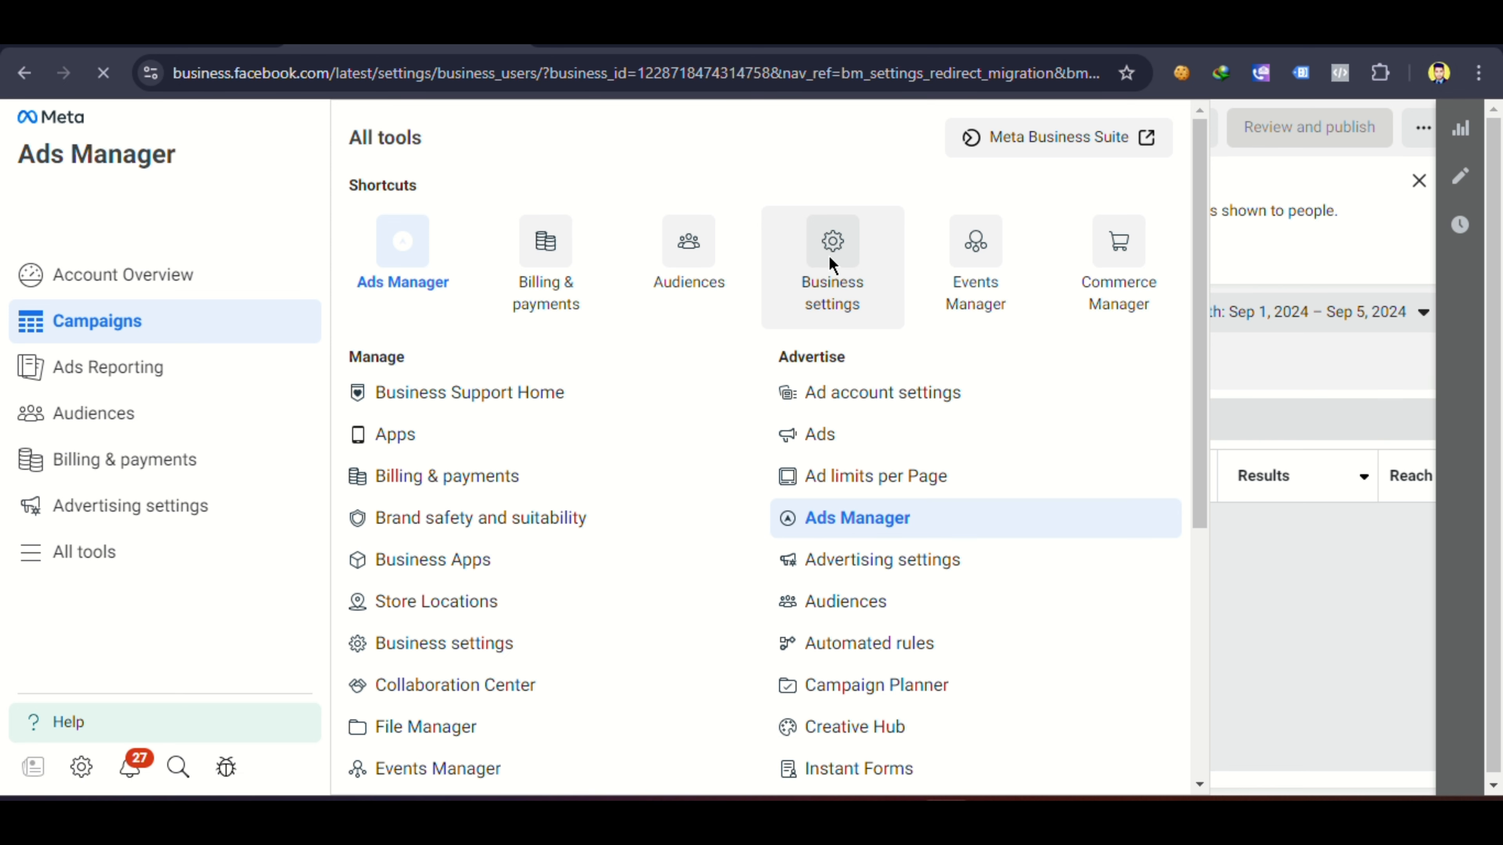
Consult the instruction notes again and show the People list under Users in the business portfolio settings.
key("alt+Tab")
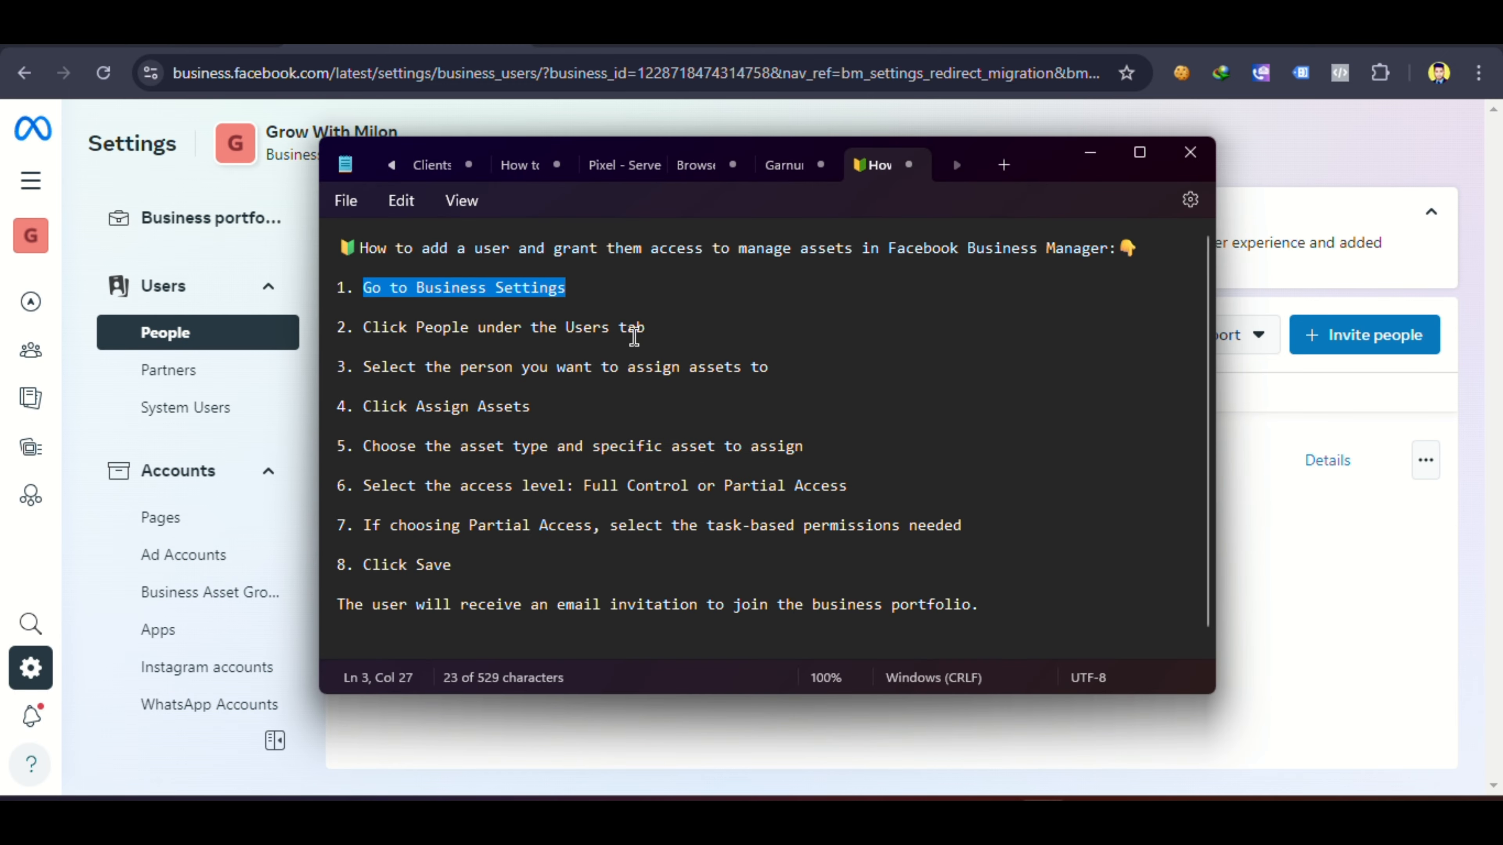
left_click(1089, 153)
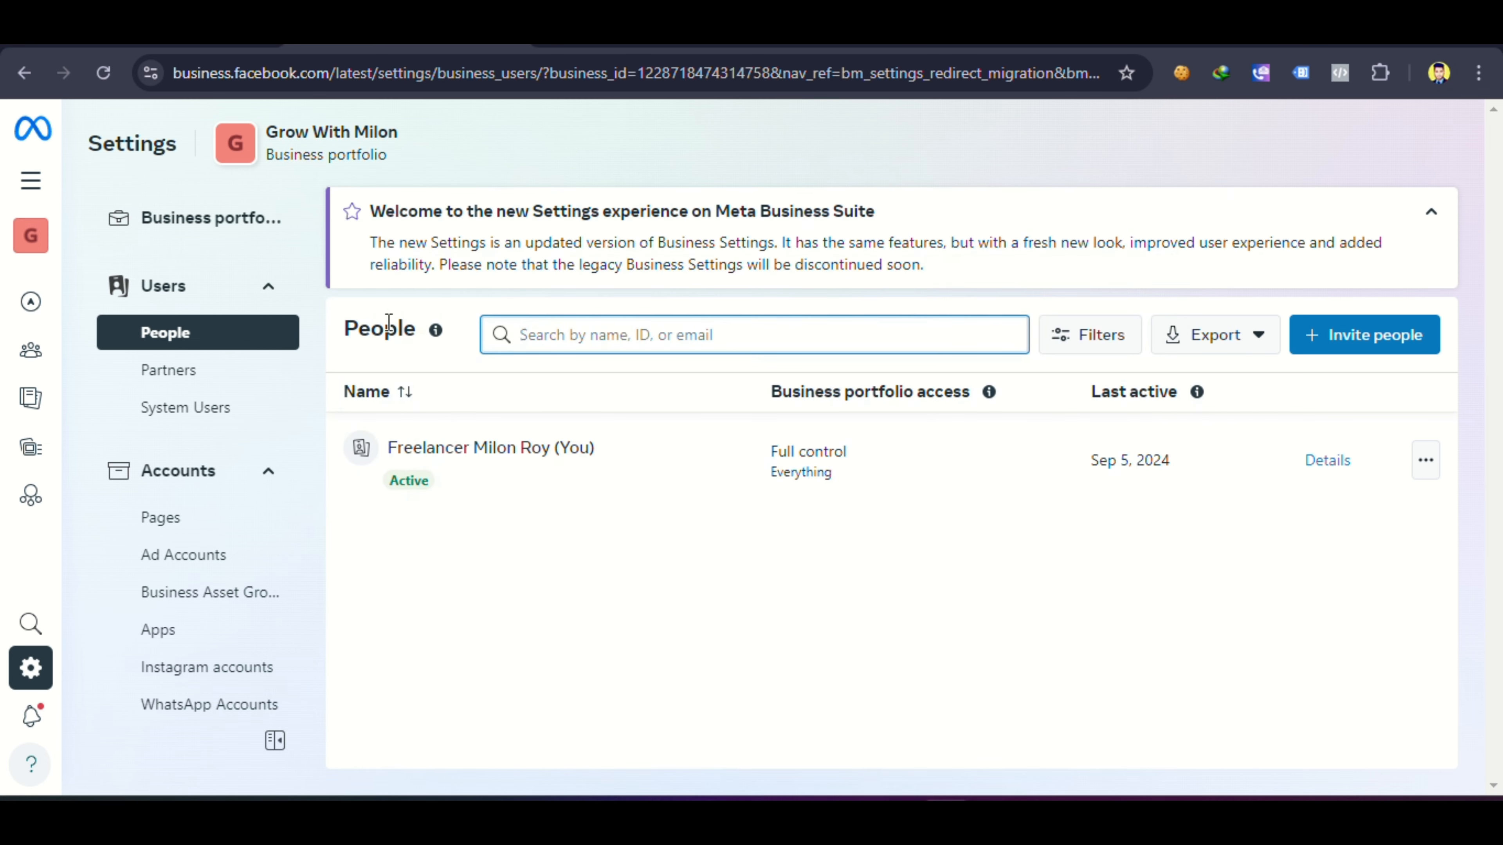
left_click(176, 286)
left_click(228, 292)
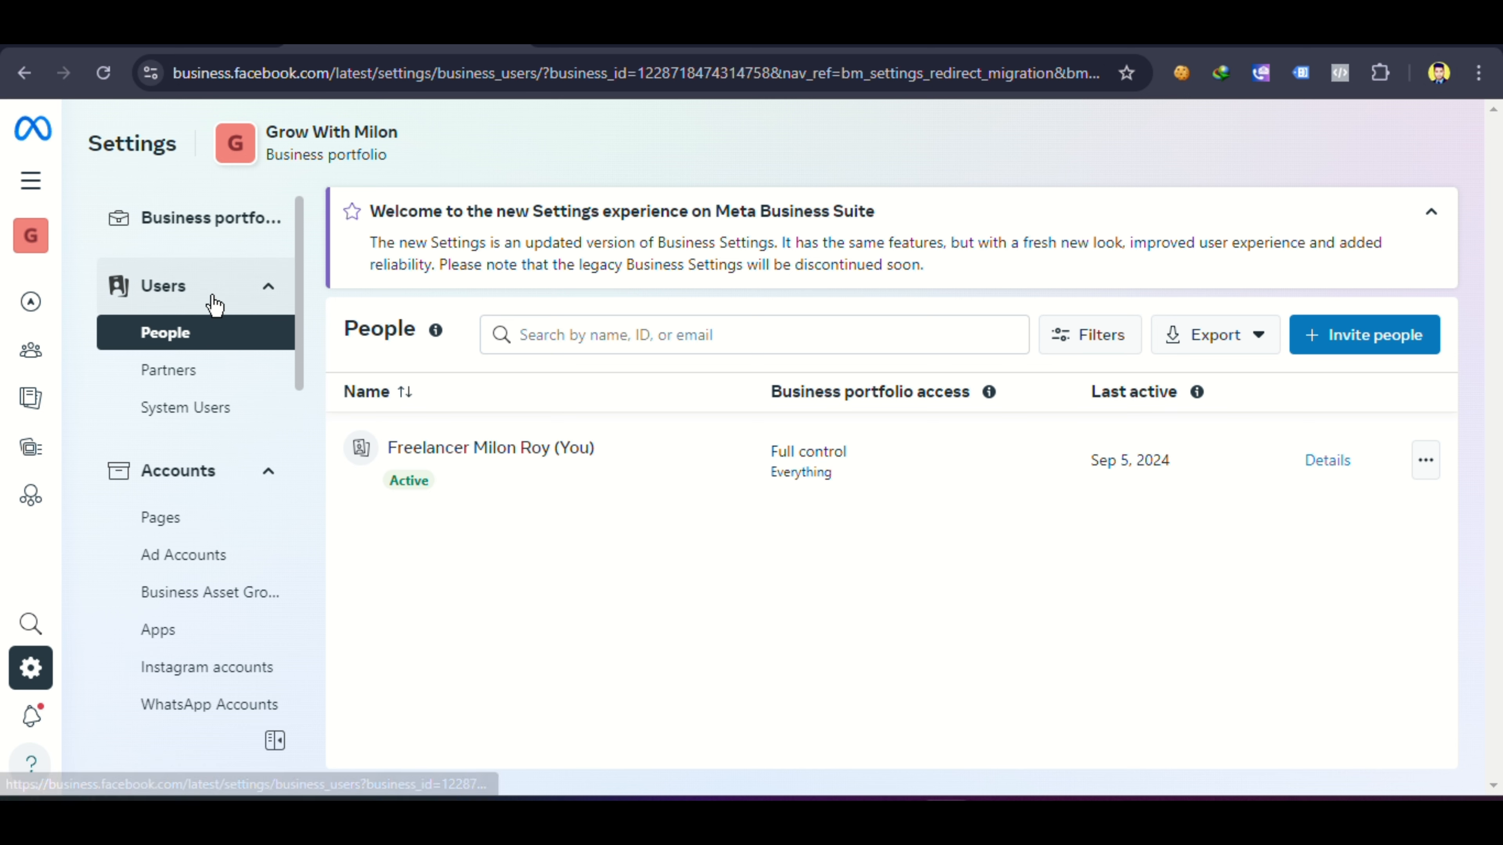
left_click(200, 337)
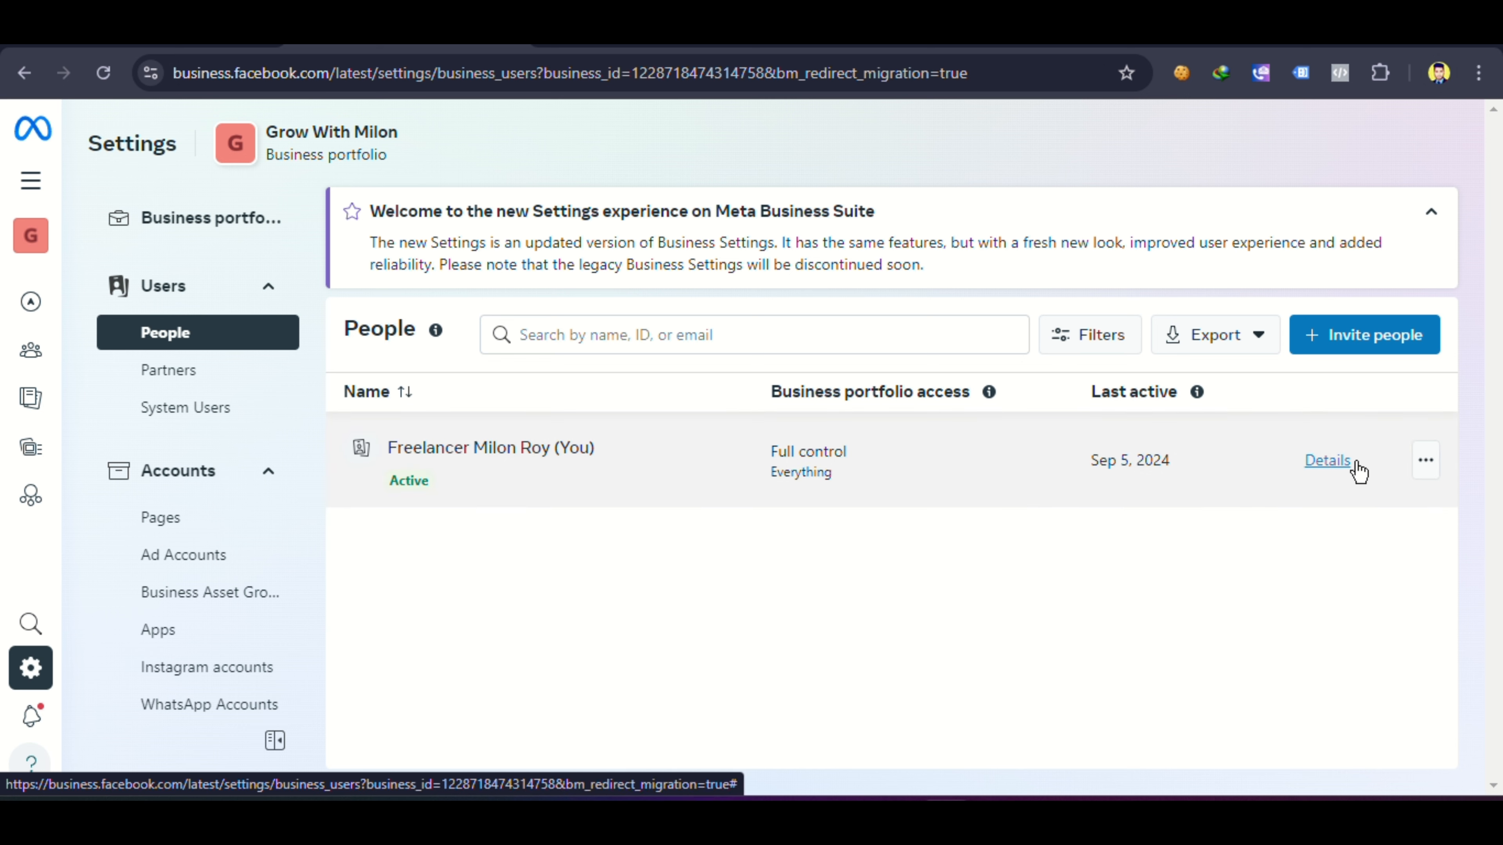
Open asset assignment for the listed person, select the Facebook Page and review its partial access and full control permissions.
left_click(1427, 464)
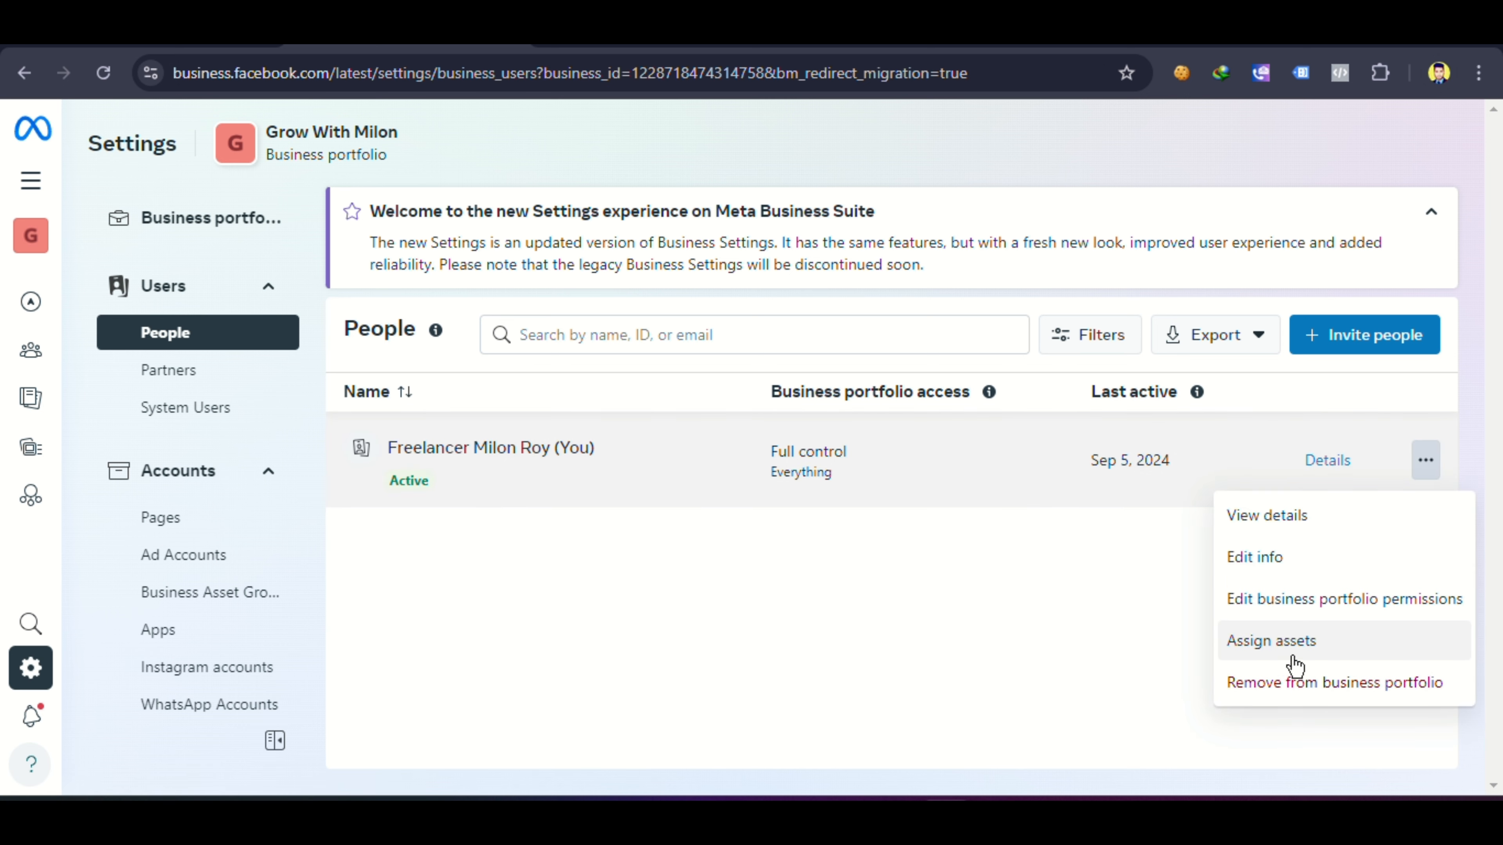
left_click(1272, 642)
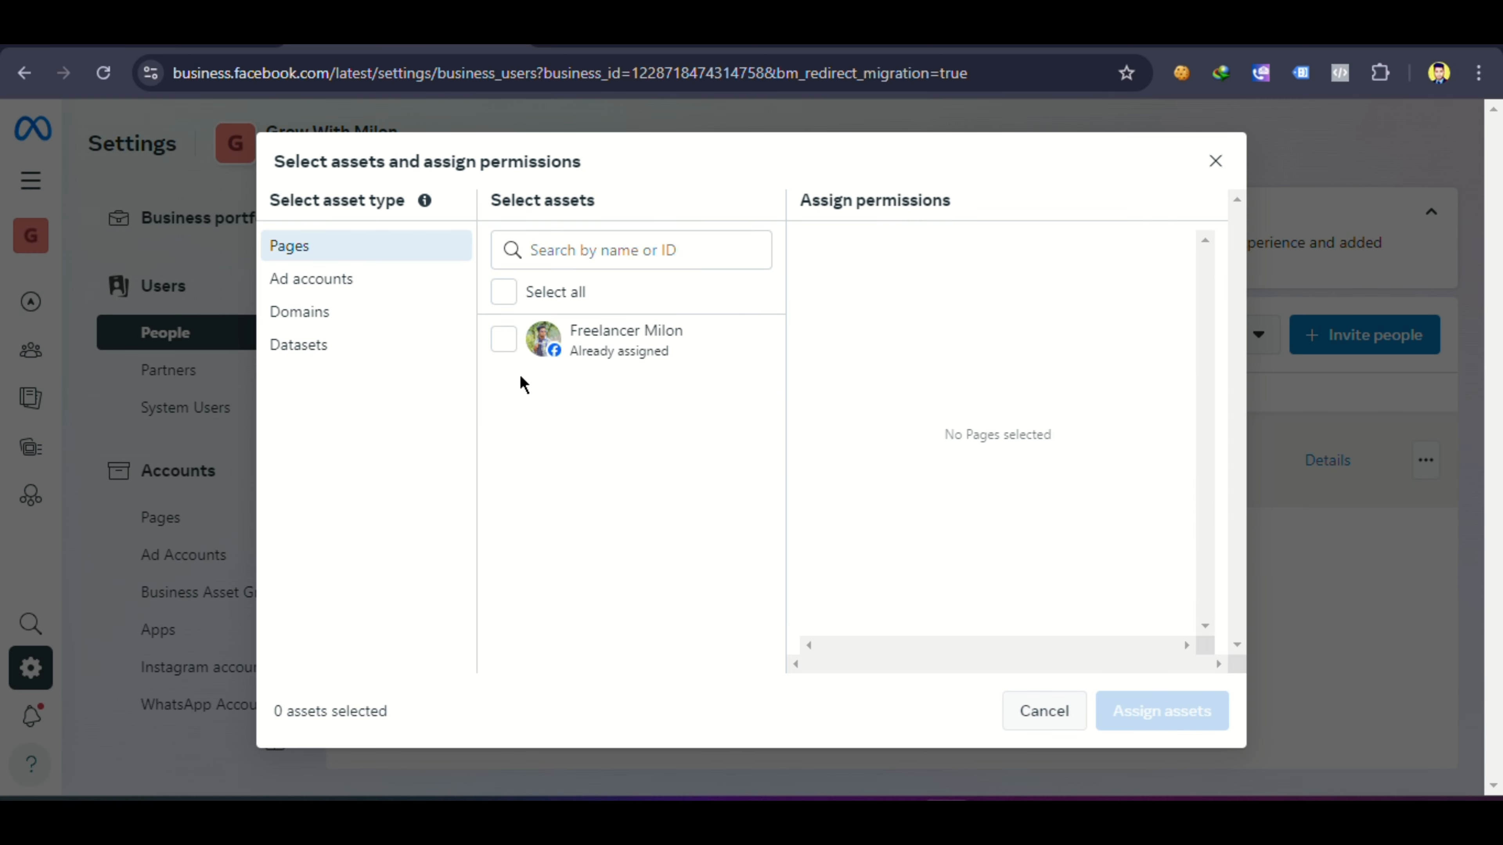
left_click(504, 340)
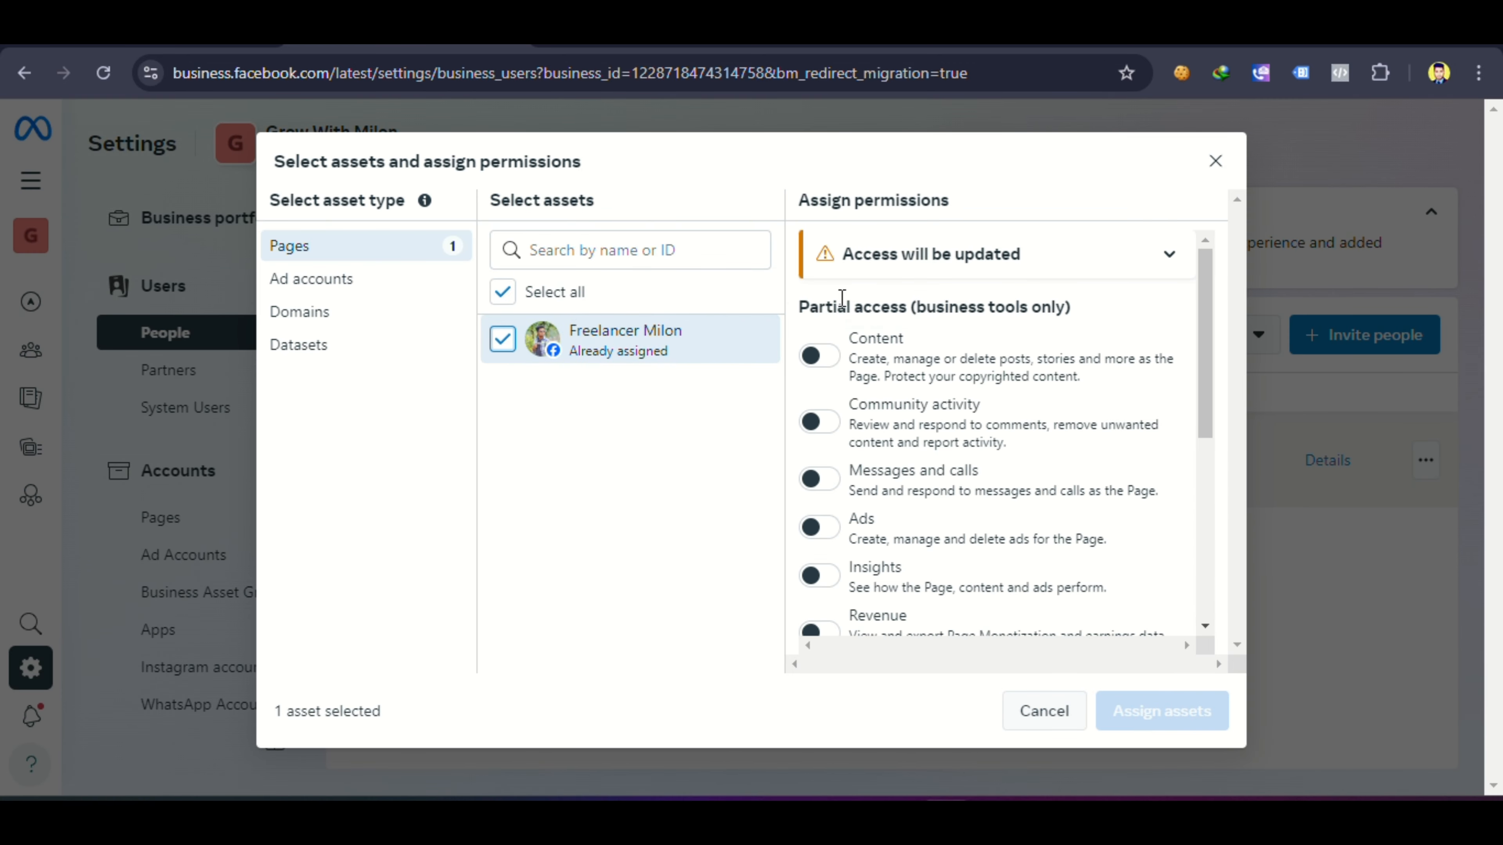
scroll(927, 385, "down", 5)
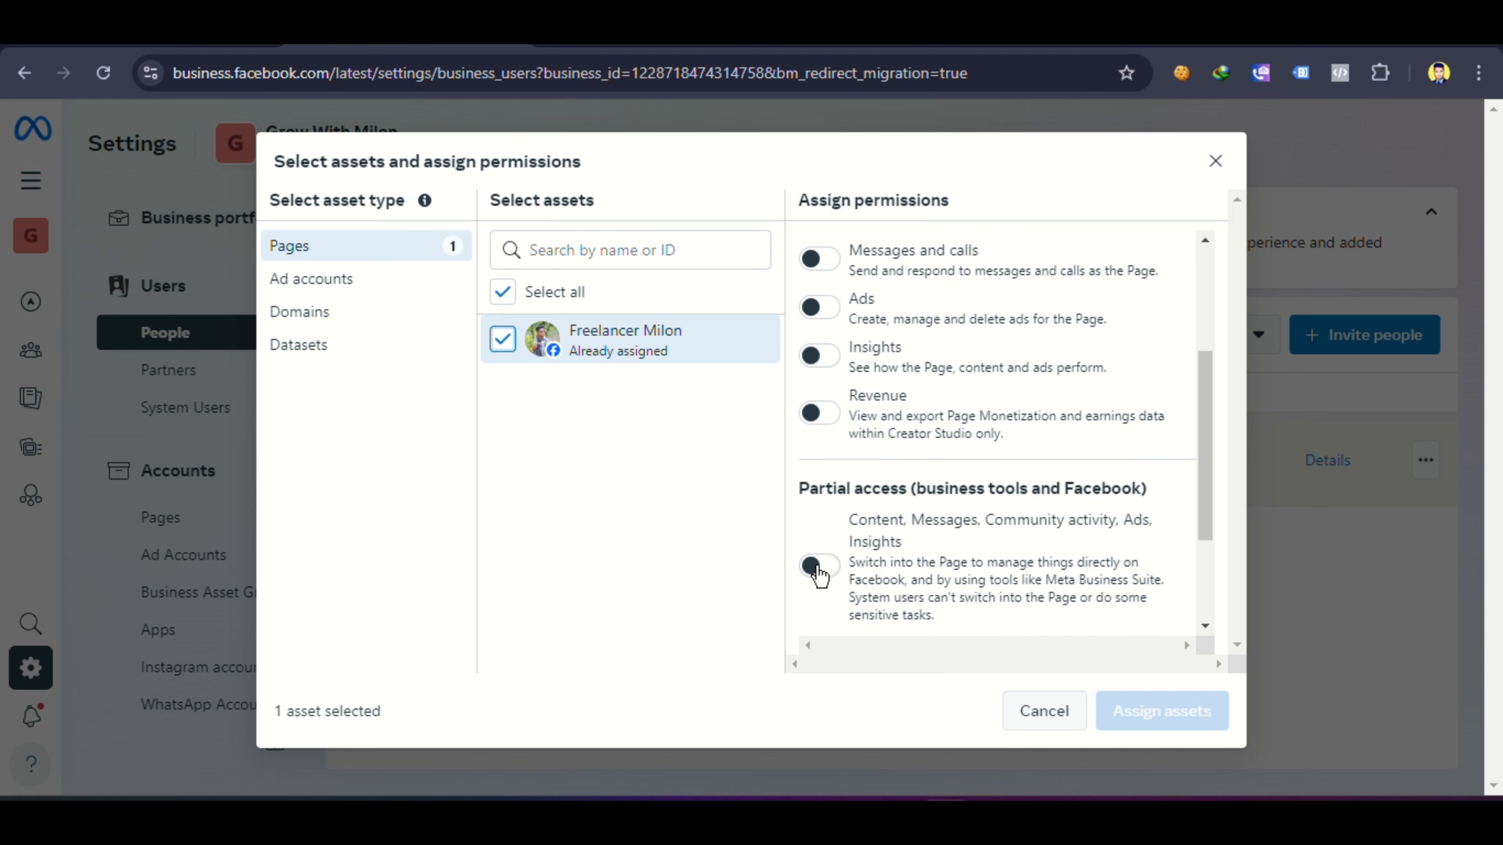
scroll(865, 567, "down", 2)
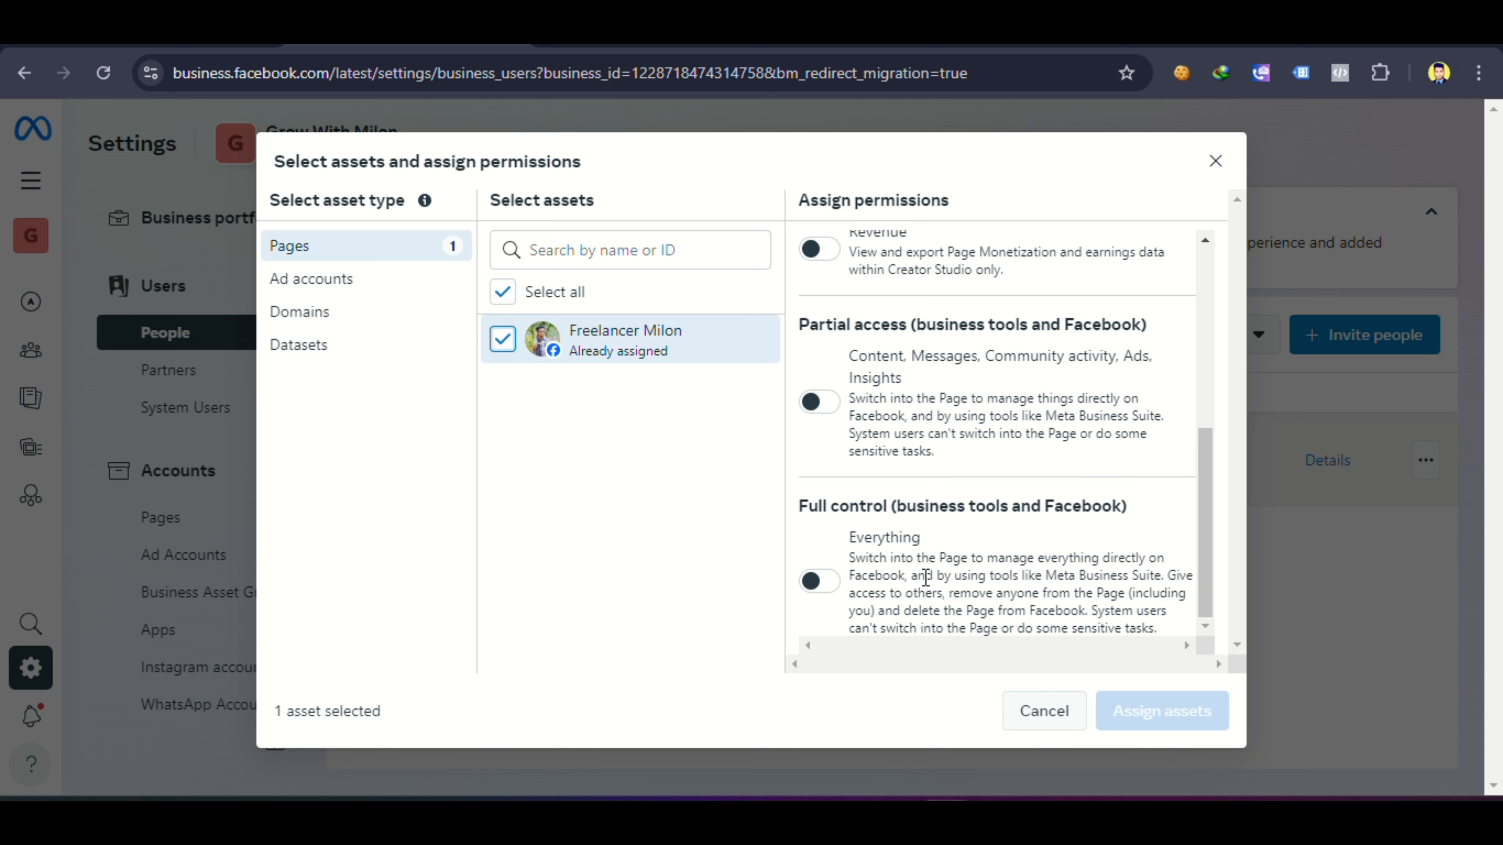
scroll(923, 580, "up", 4)
scroll(920, 583, "up", 3)
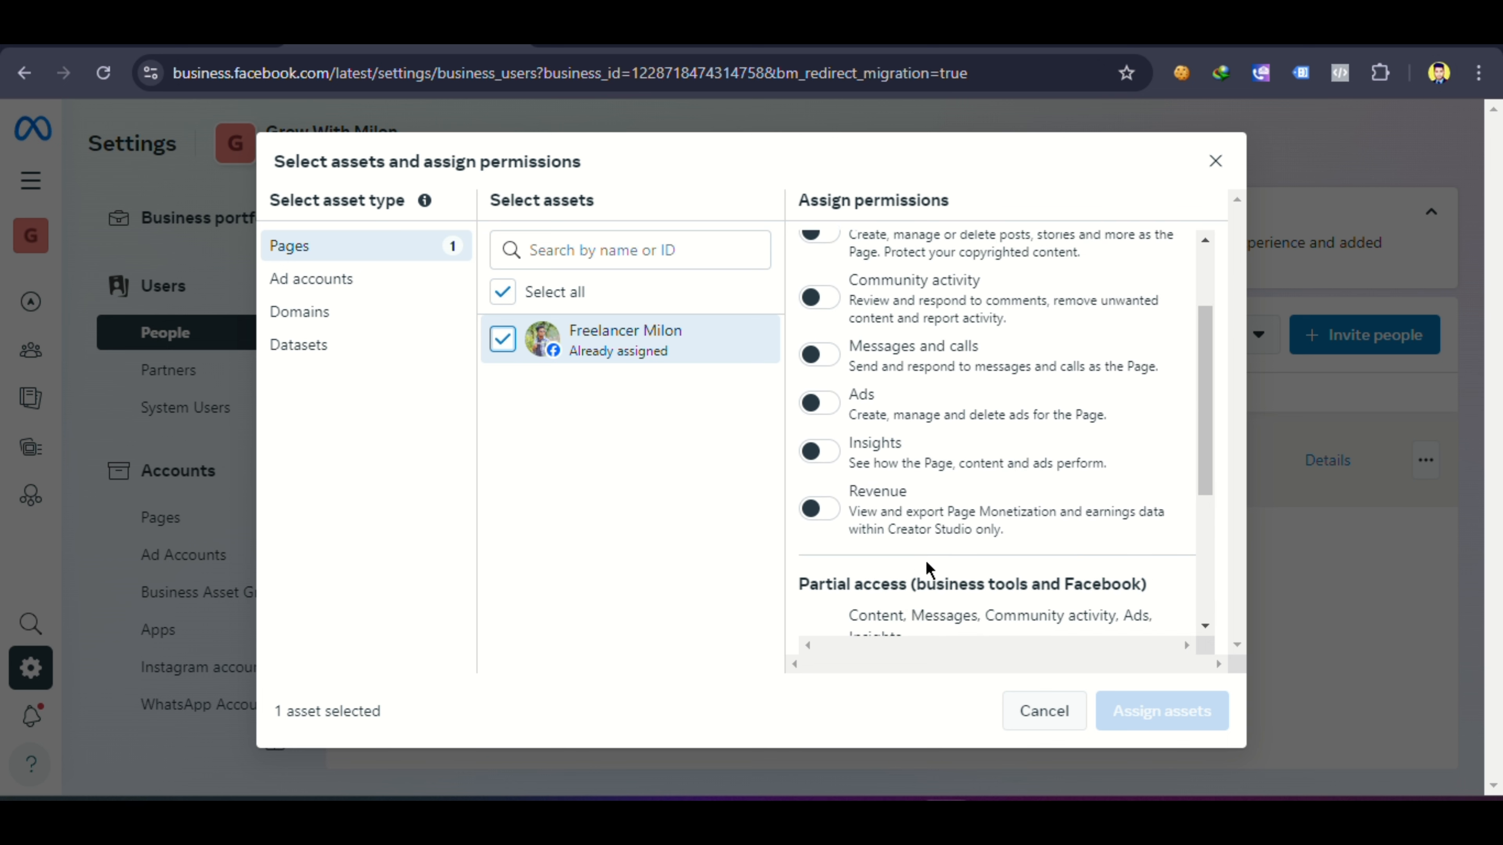
Deselect the Page, look through the assignable ad accounts, domains and datasets, and cancel the asset assignment.
left_click(363, 294)
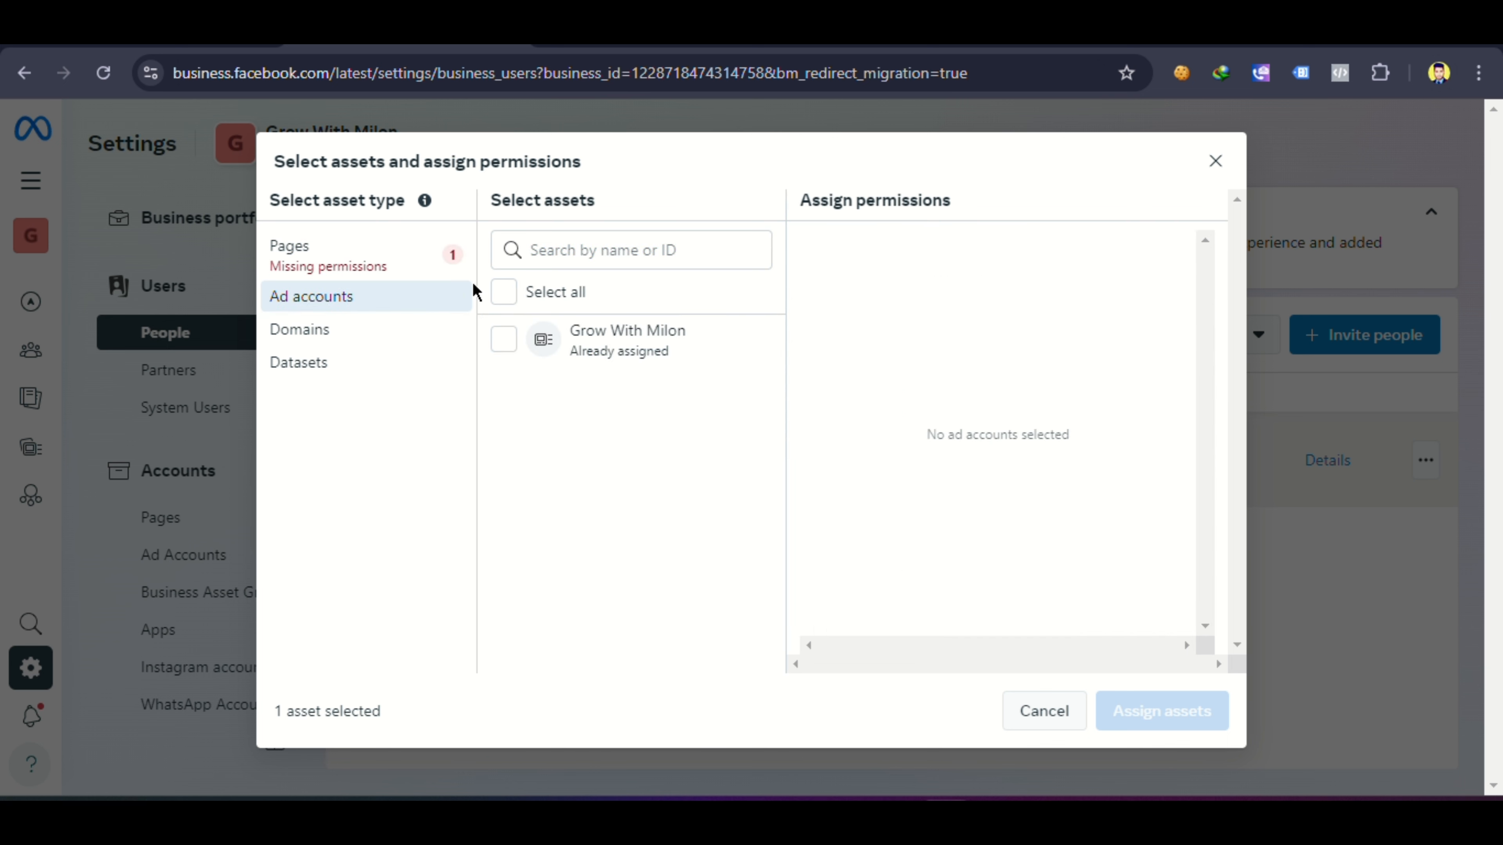
left_click(436, 260)
left_click(504, 293)
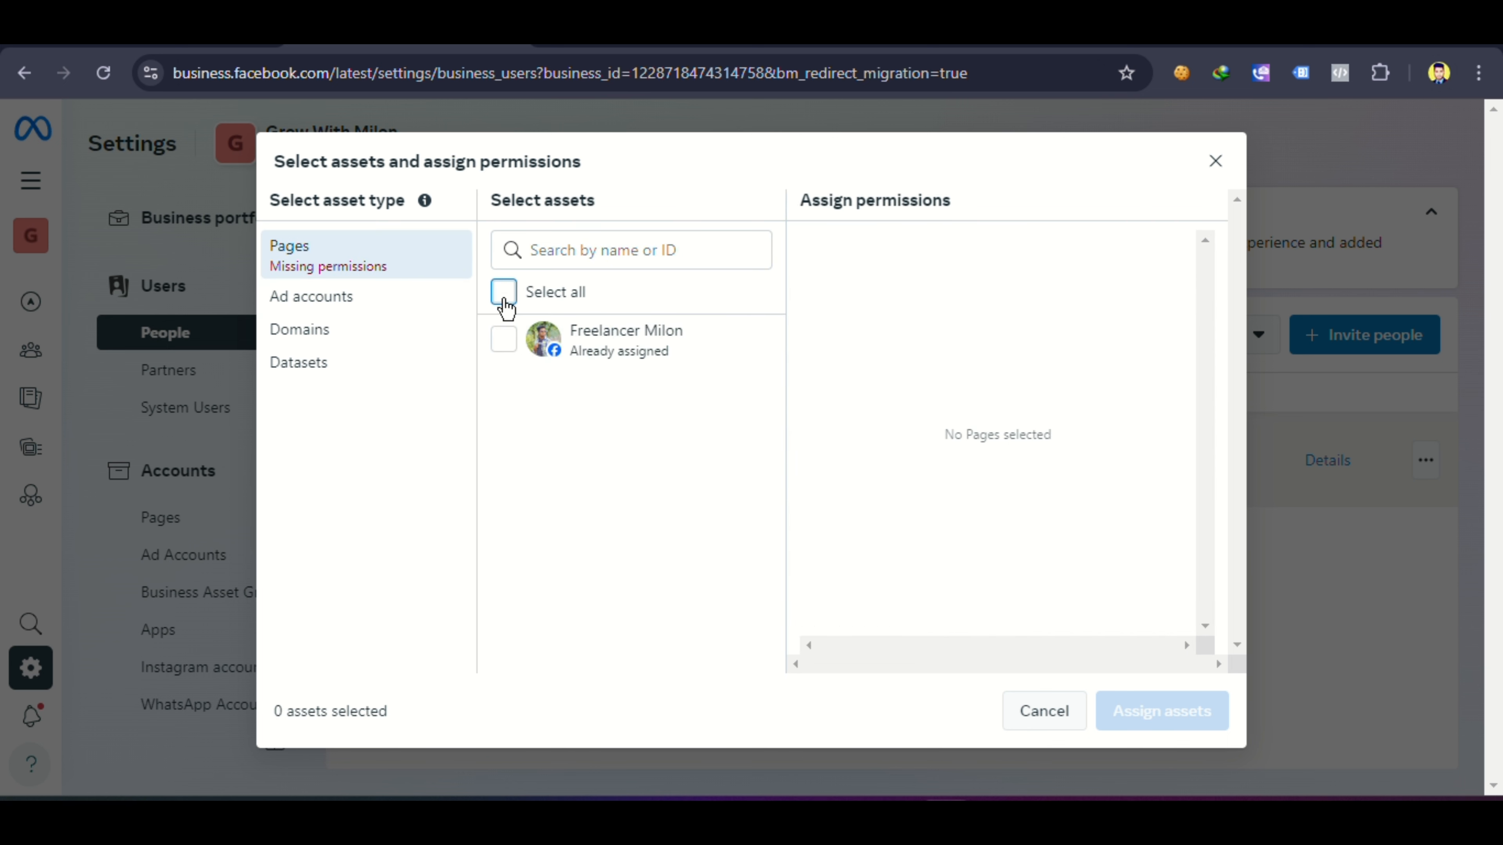
left_click(394, 309)
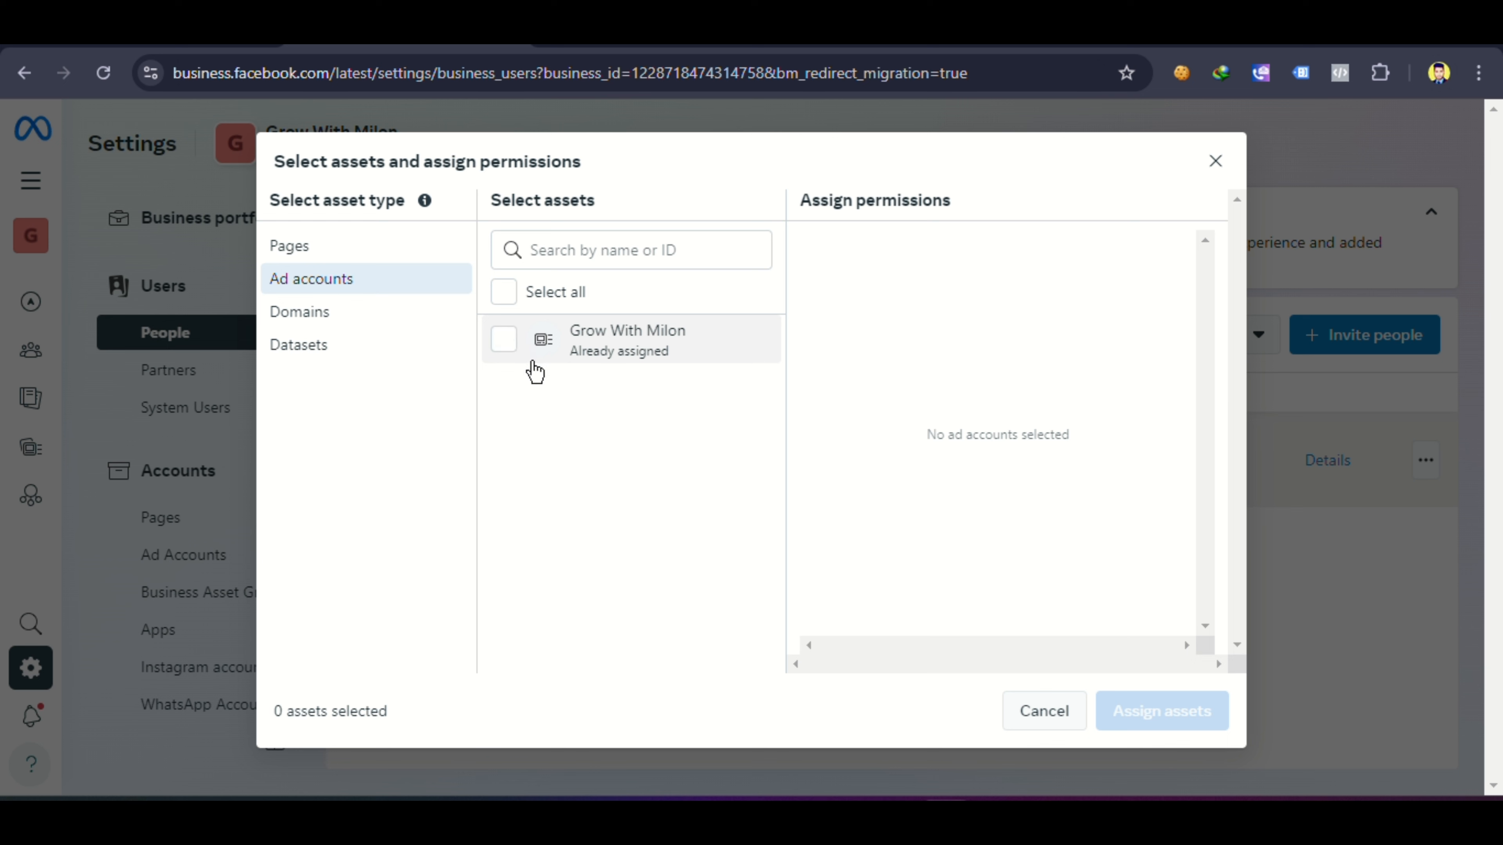
left_click(377, 318)
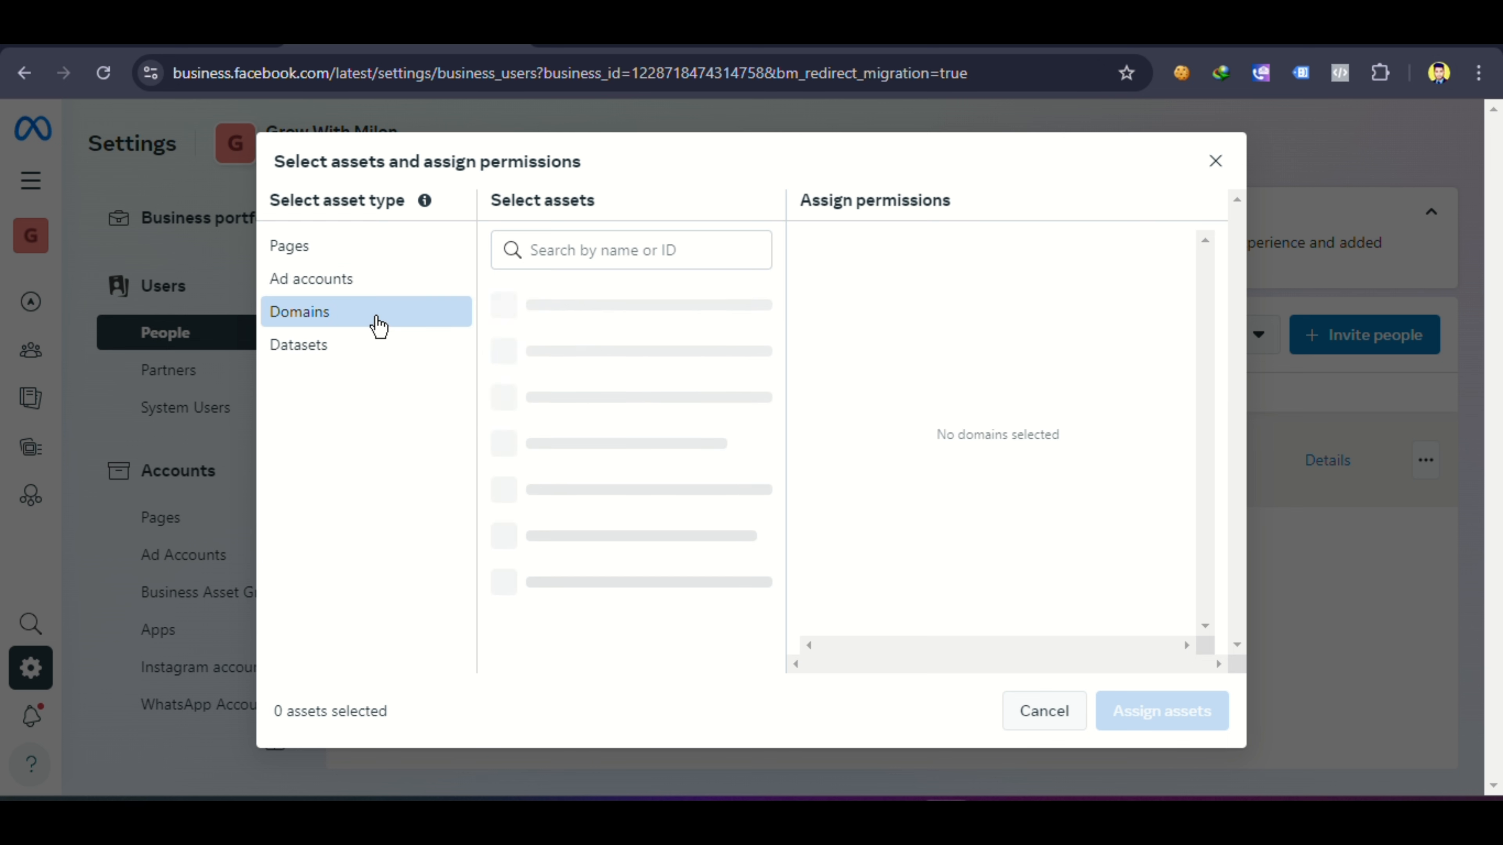
left_click(392, 357)
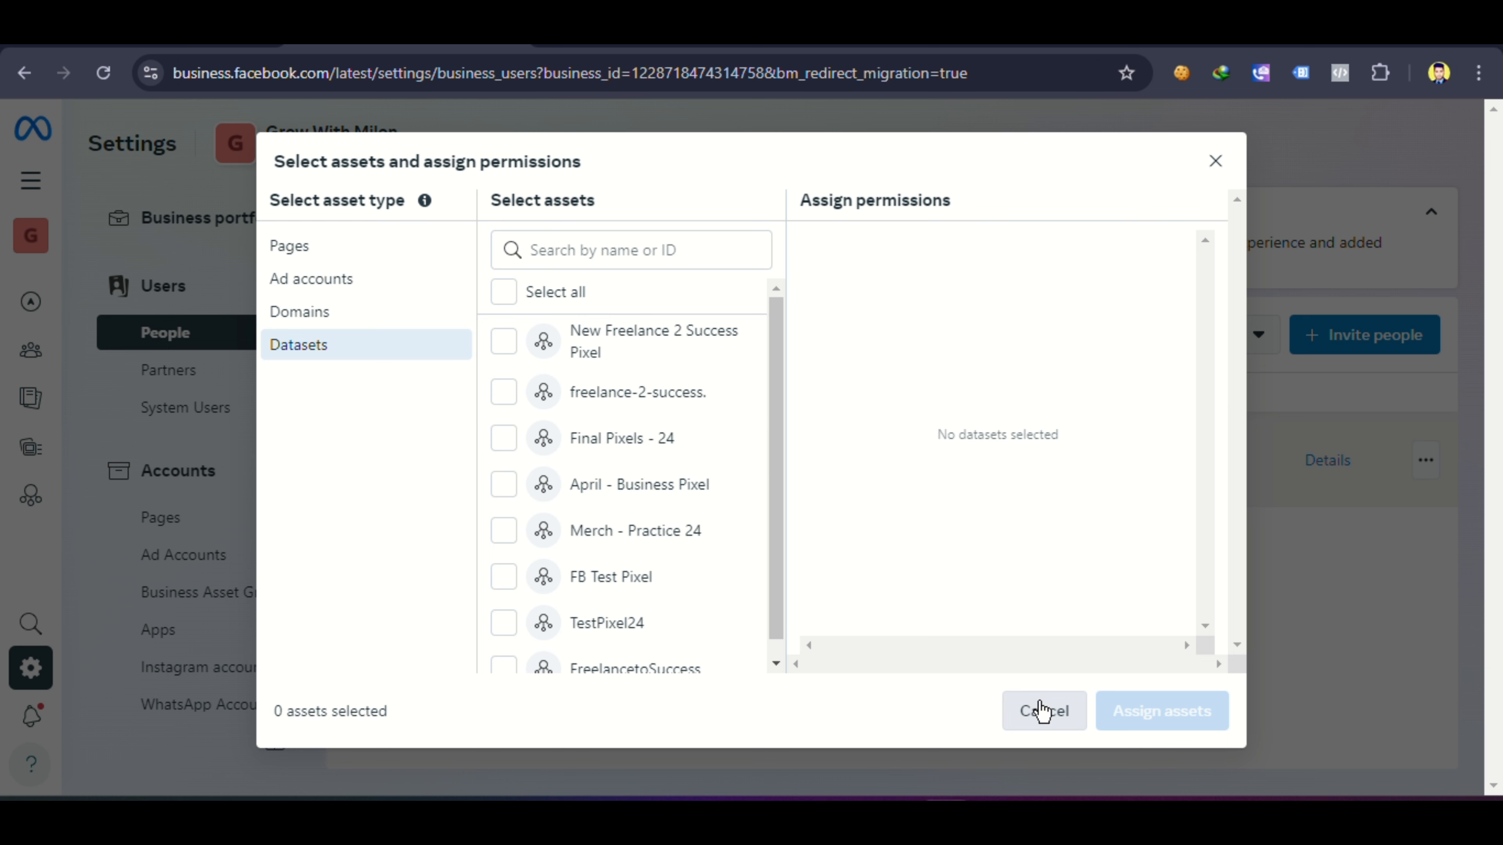
left_click(1041, 712)
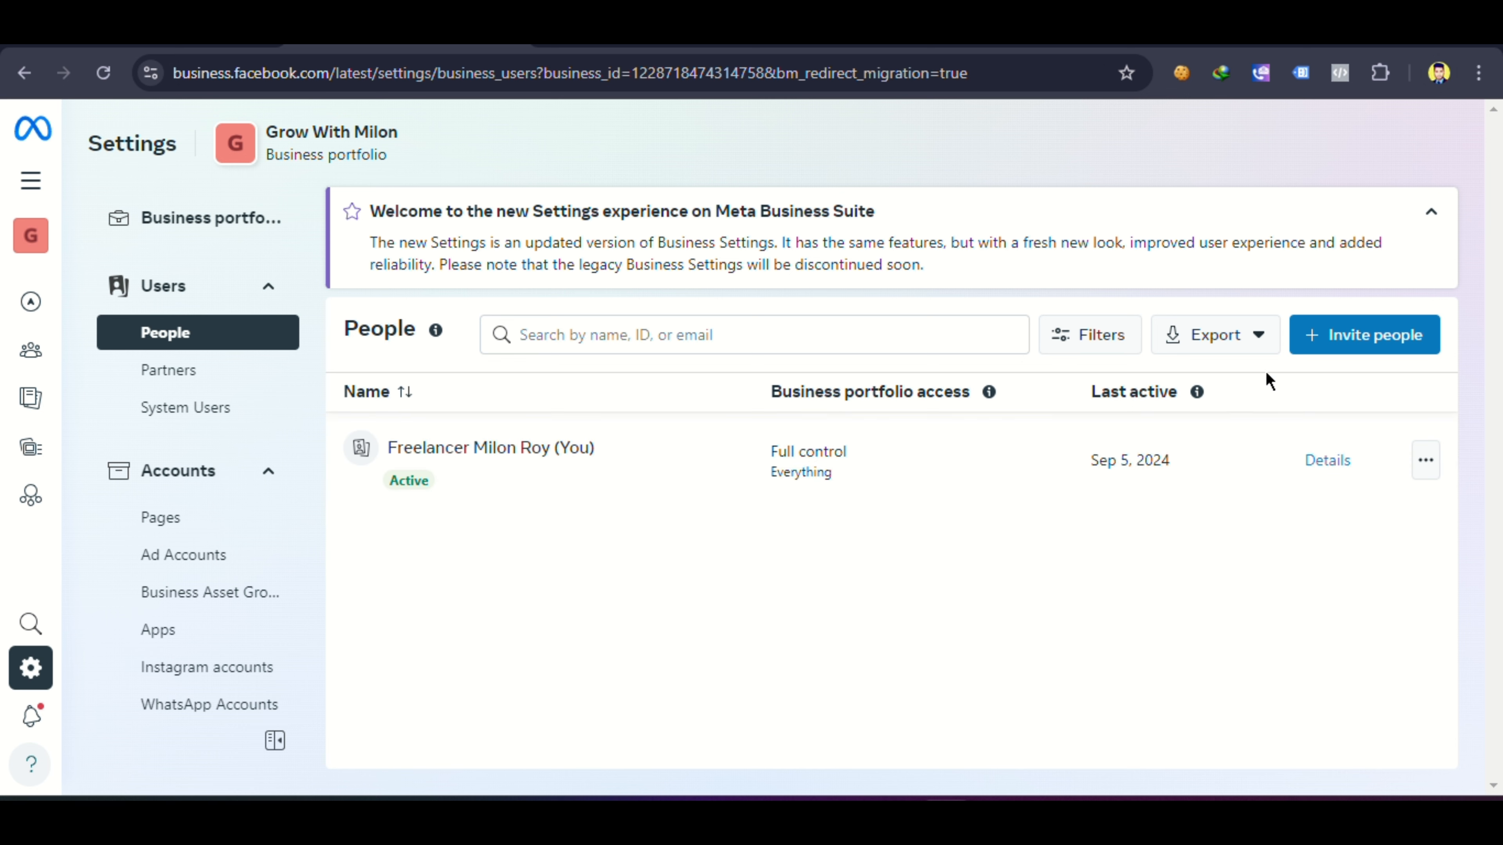
Reread the notes on selecting a person and assigning assets, and return to the People settings.
mouse_move(1042, 829)
left_click(1042, 699)
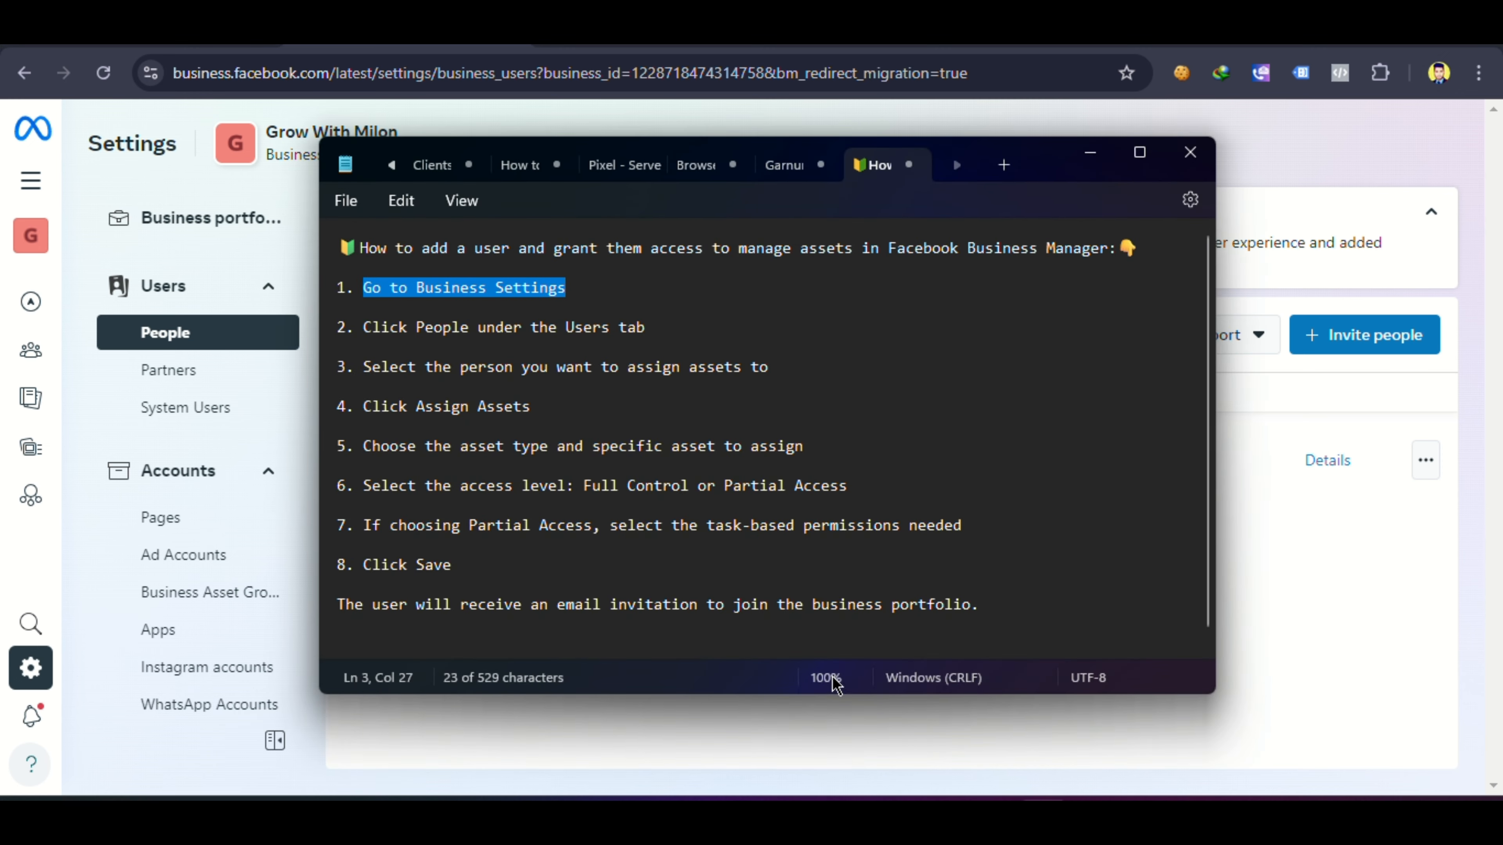
left_click_drag(351, 290, 503, 574)
left_click(440, 471)
left_click_drag(363, 367, 770, 370)
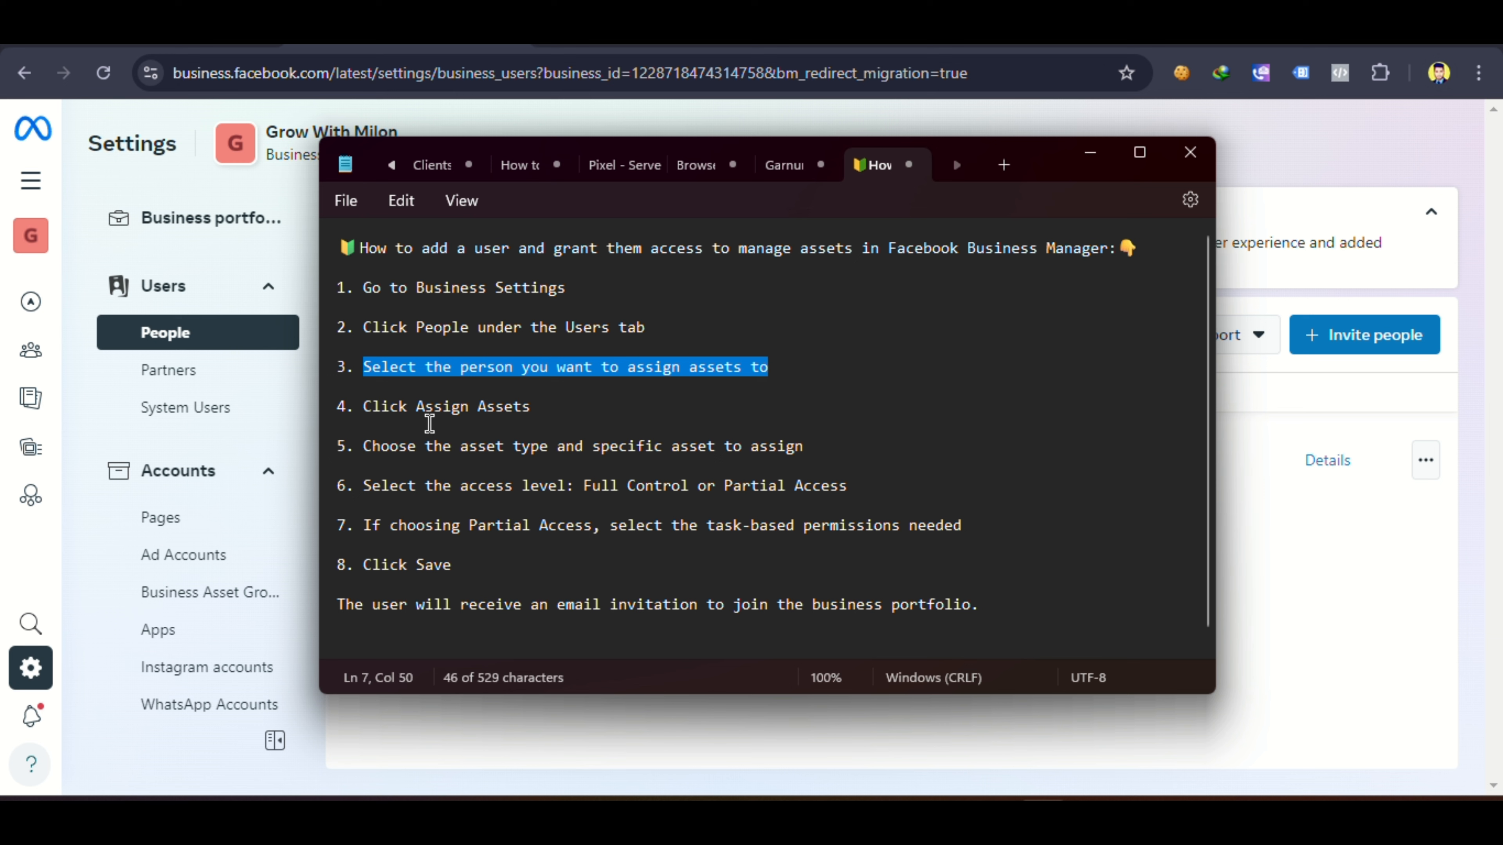
left_click_drag(424, 406, 602, 407)
left_click(602, 407)
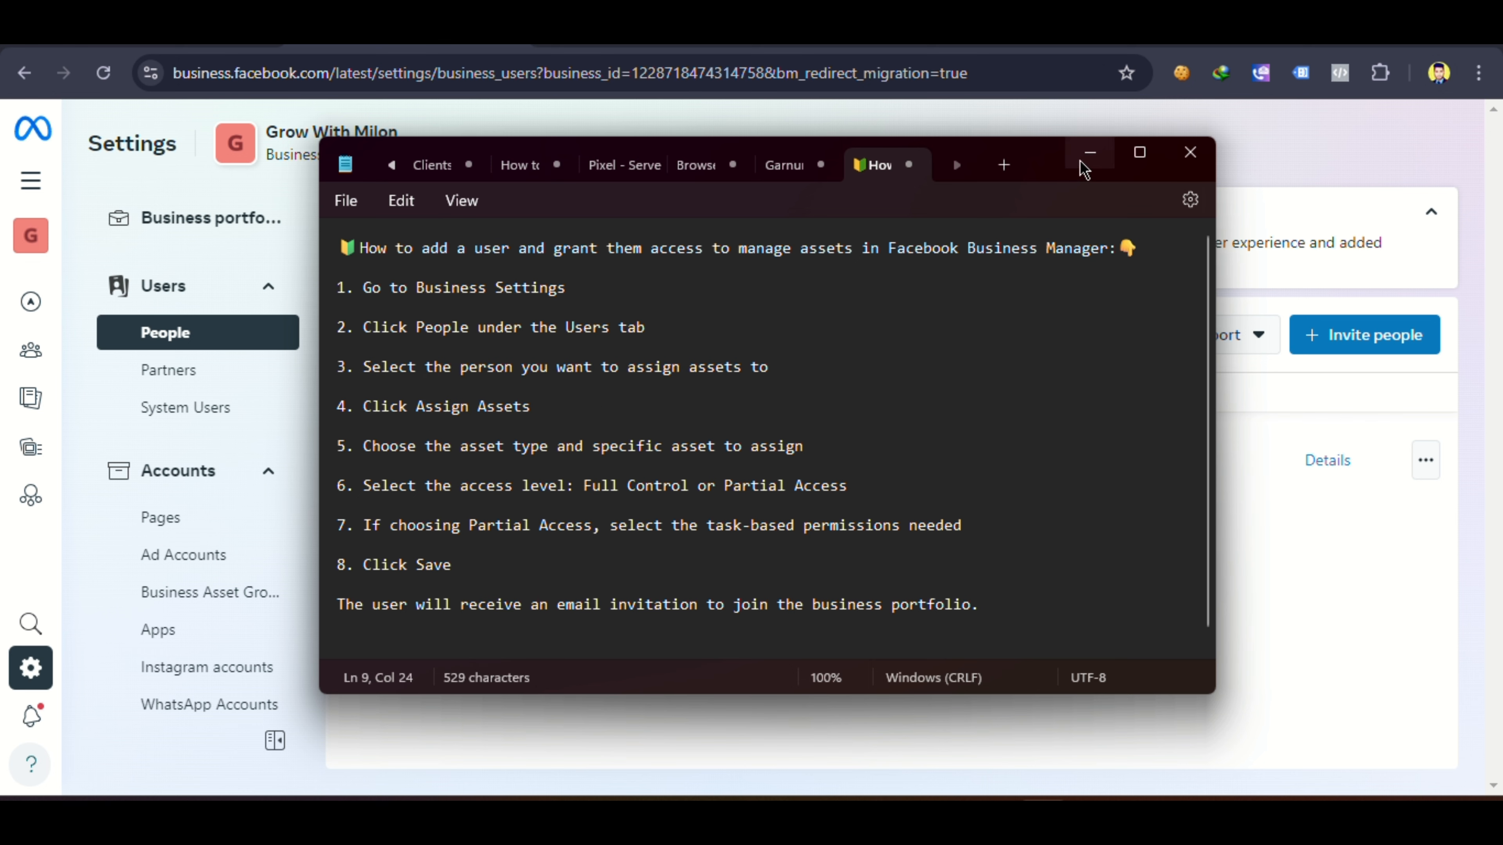
left_click(1089, 155)
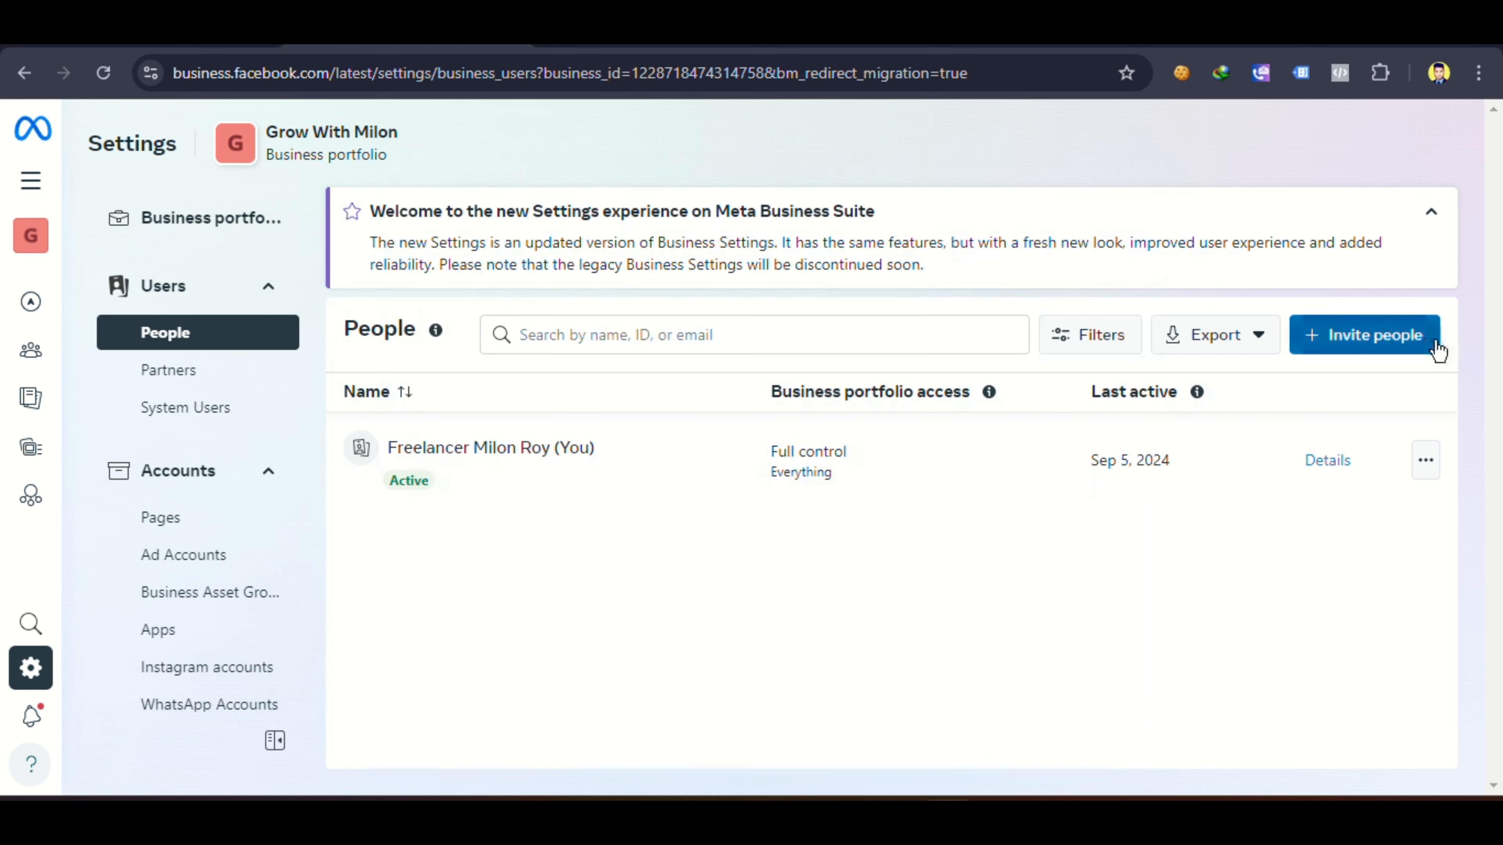
Start inviting a new person to the business portfolio and enter the invitee's email address.
left_click(1403, 348)
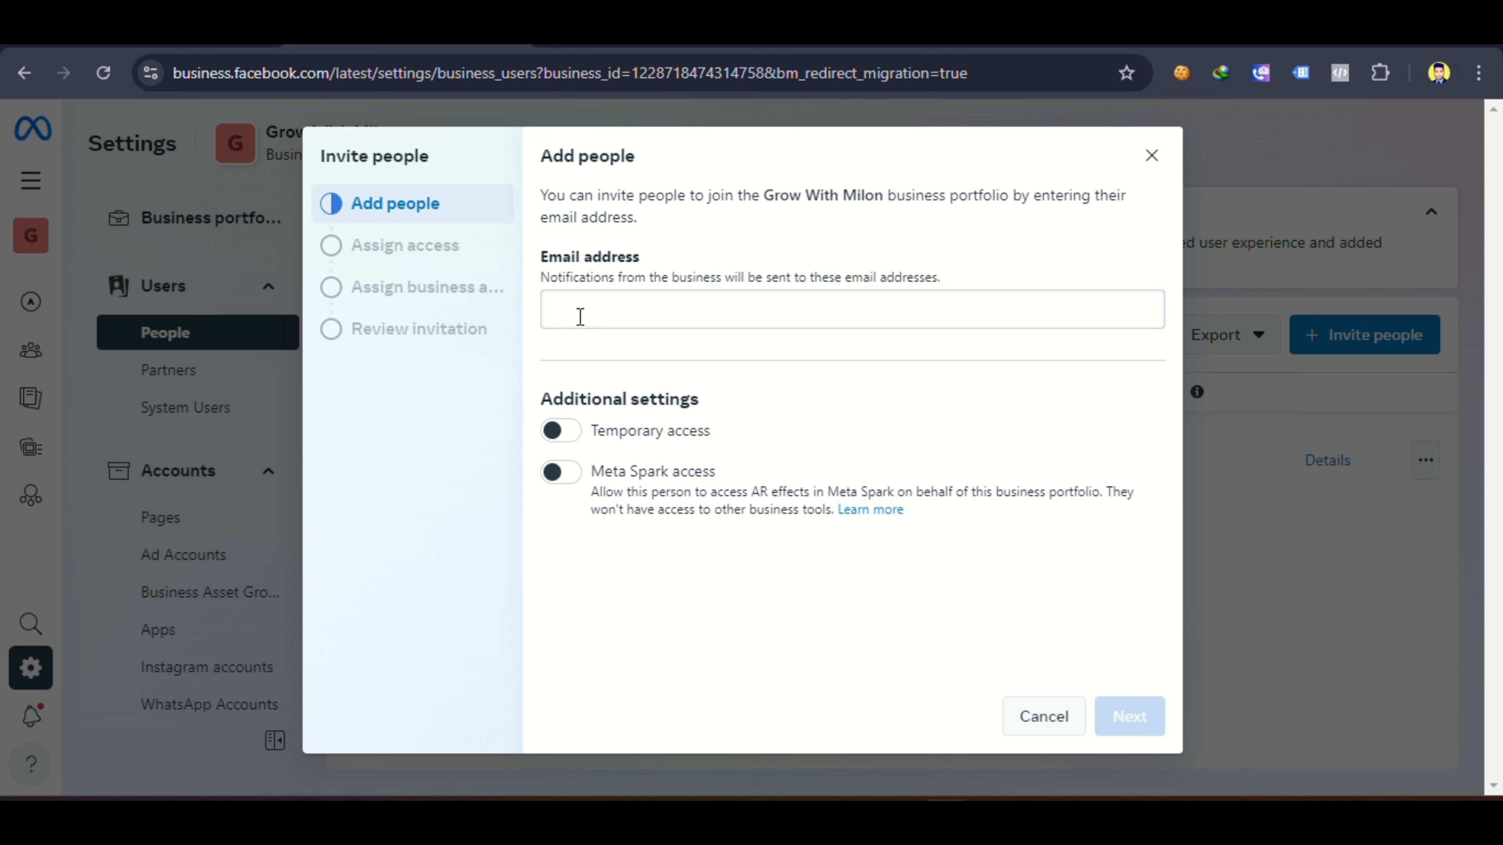
left_click_drag(541, 261, 651, 274)
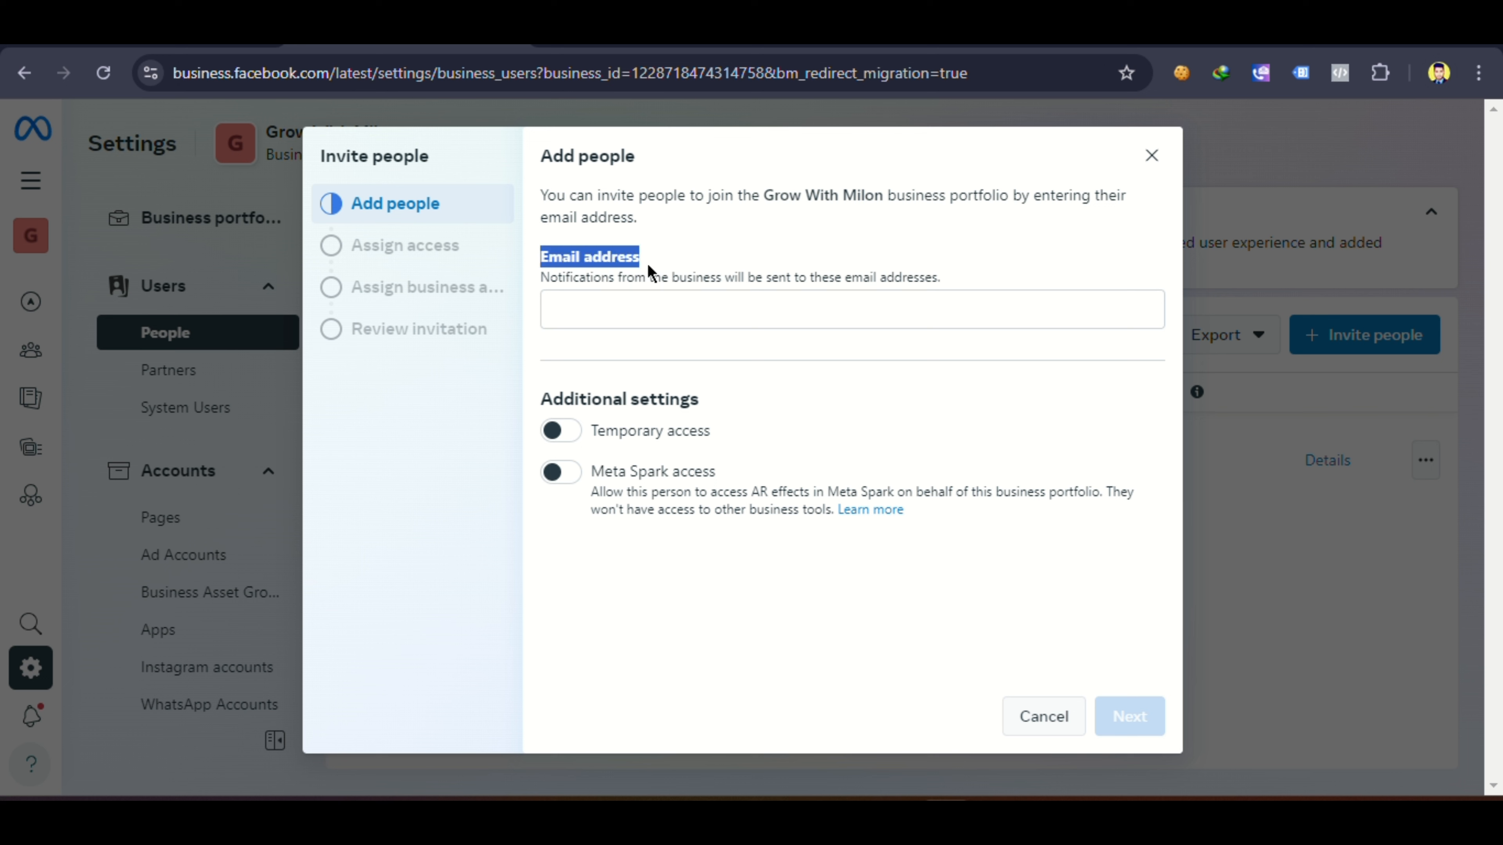
left_click(631, 306)
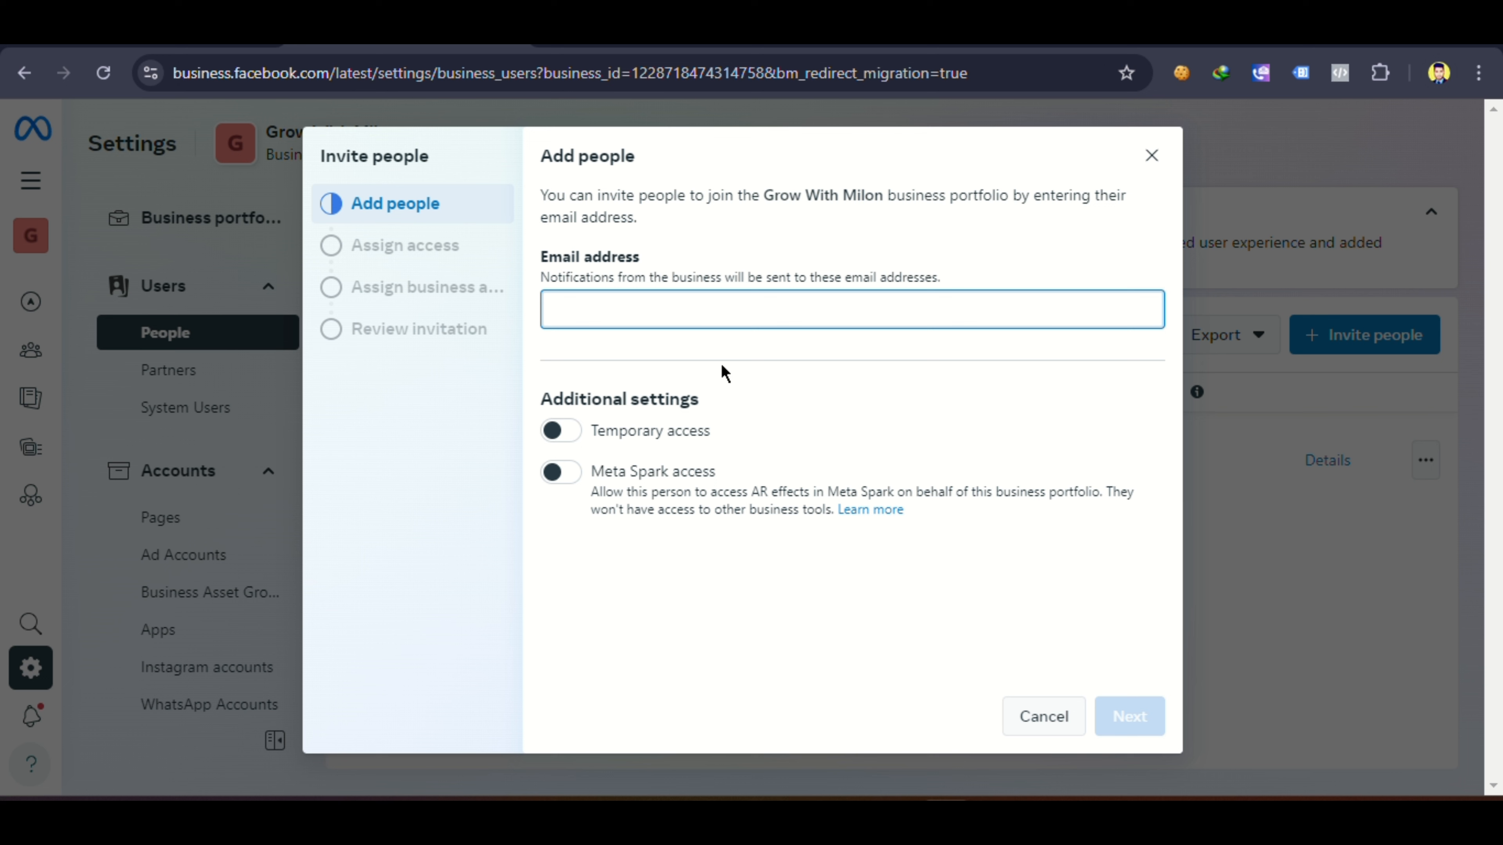
type("freelan")
type("ce")
type("freel")
type("ance")
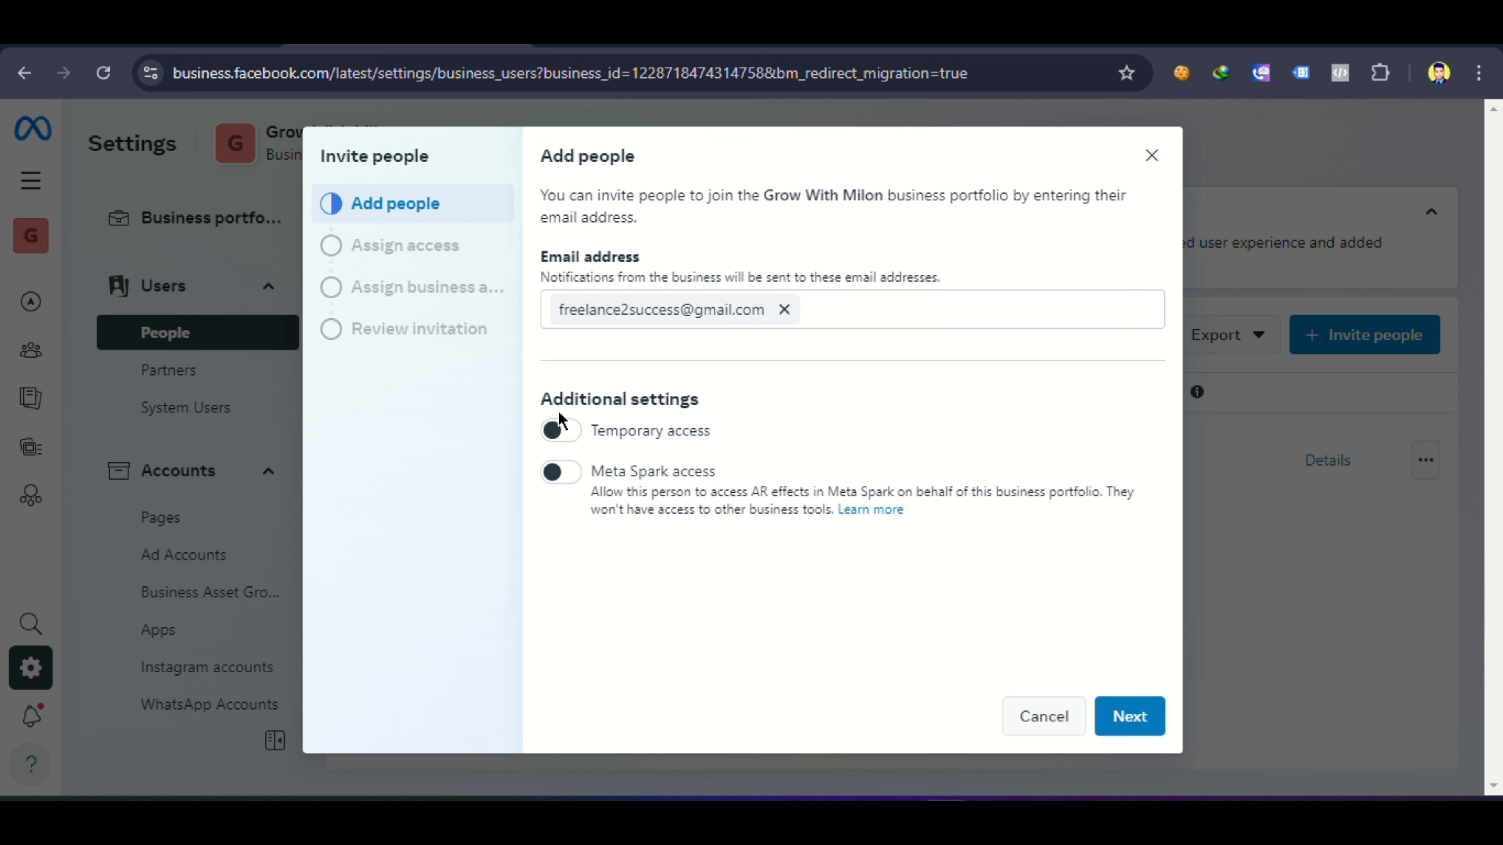
Leave Temporary access and Meta Spark access off and continue the invitation to access assignment.
left_click_drag(539, 400, 713, 405)
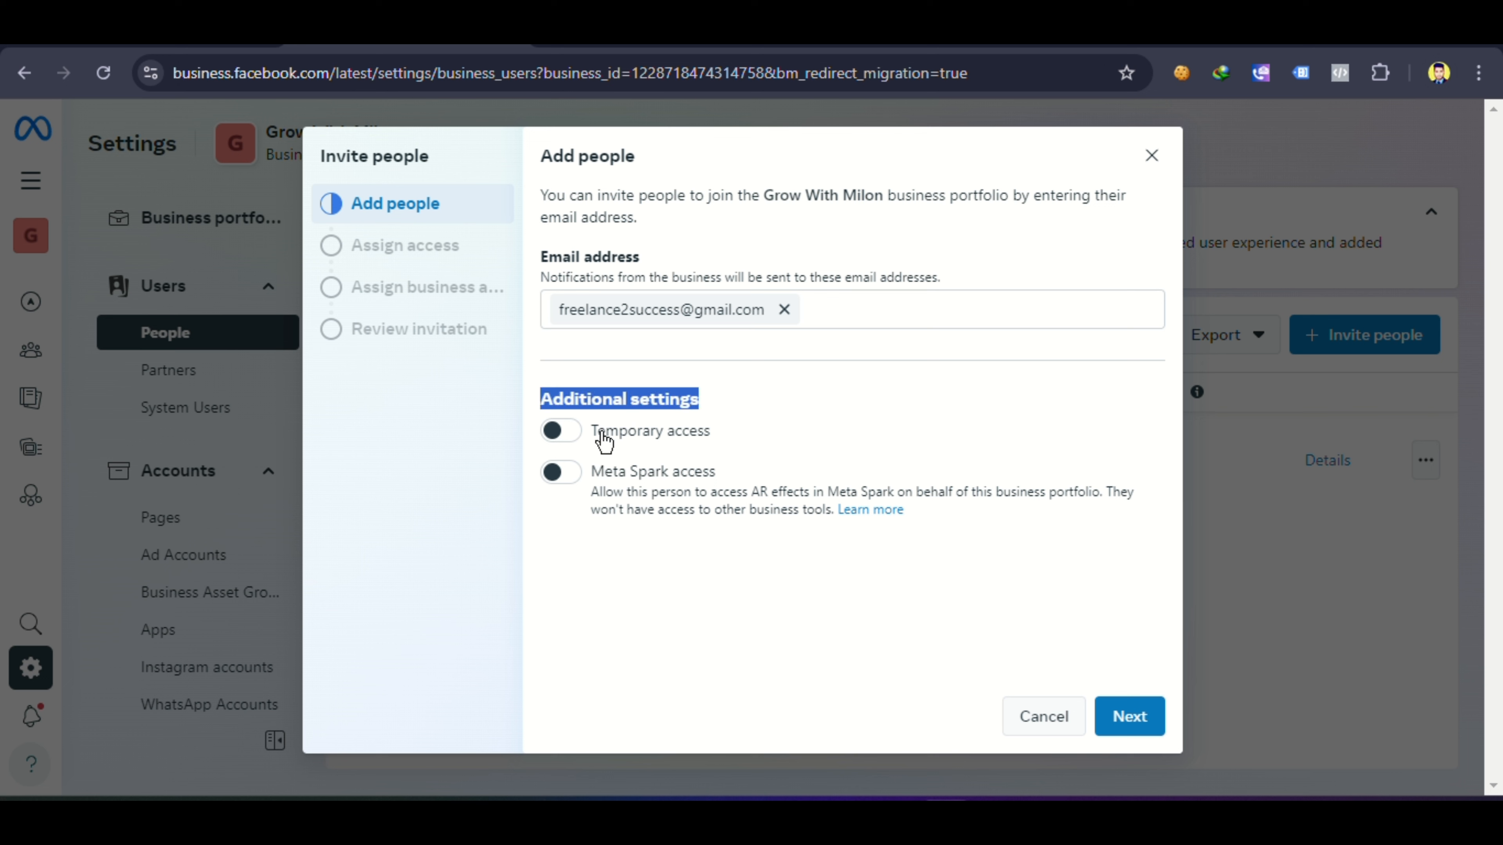
left_click(606, 598)
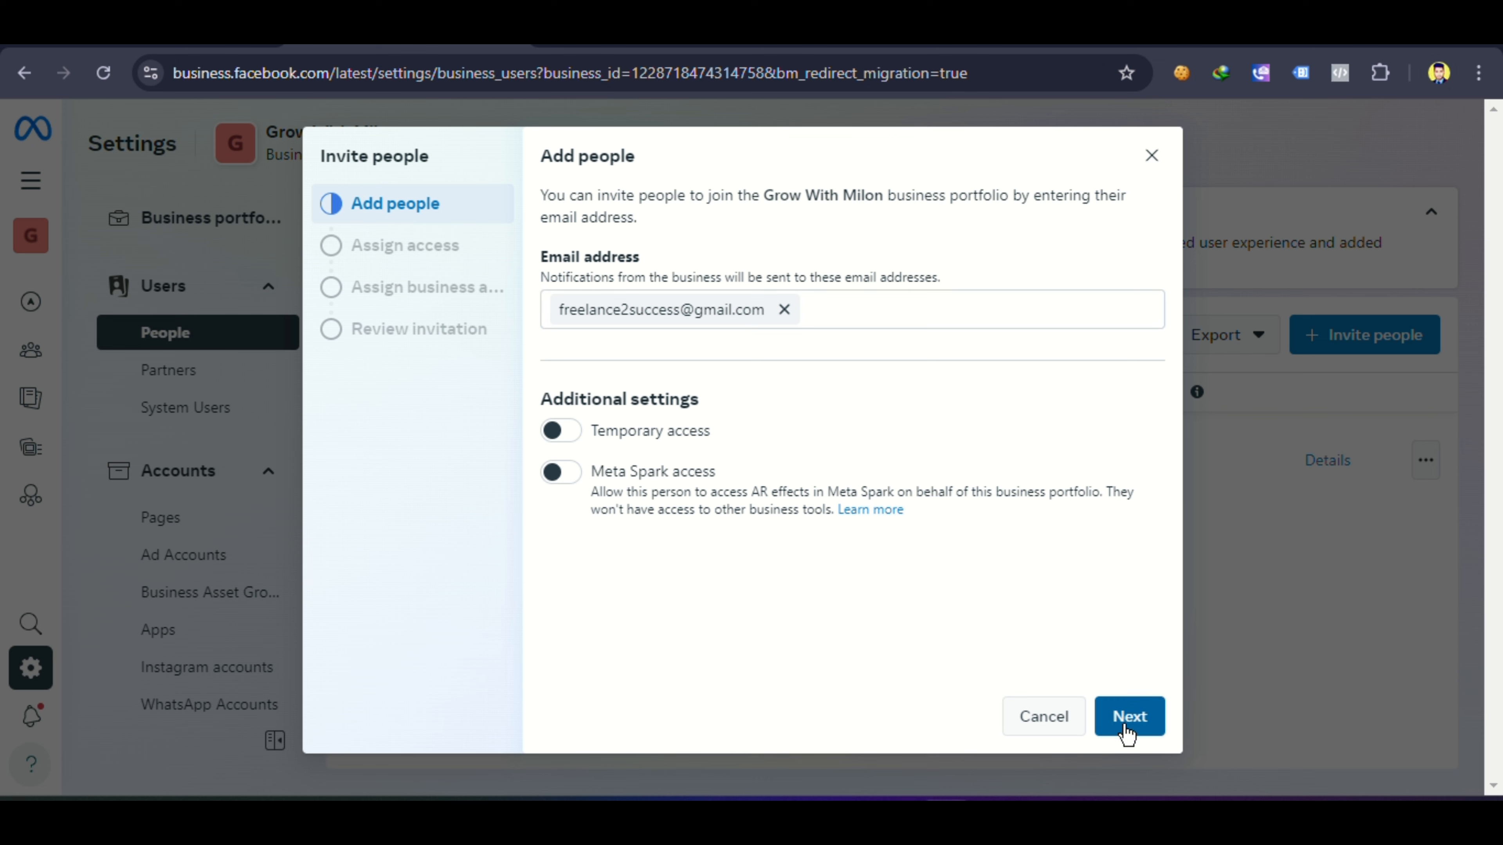
left_click(1118, 736)
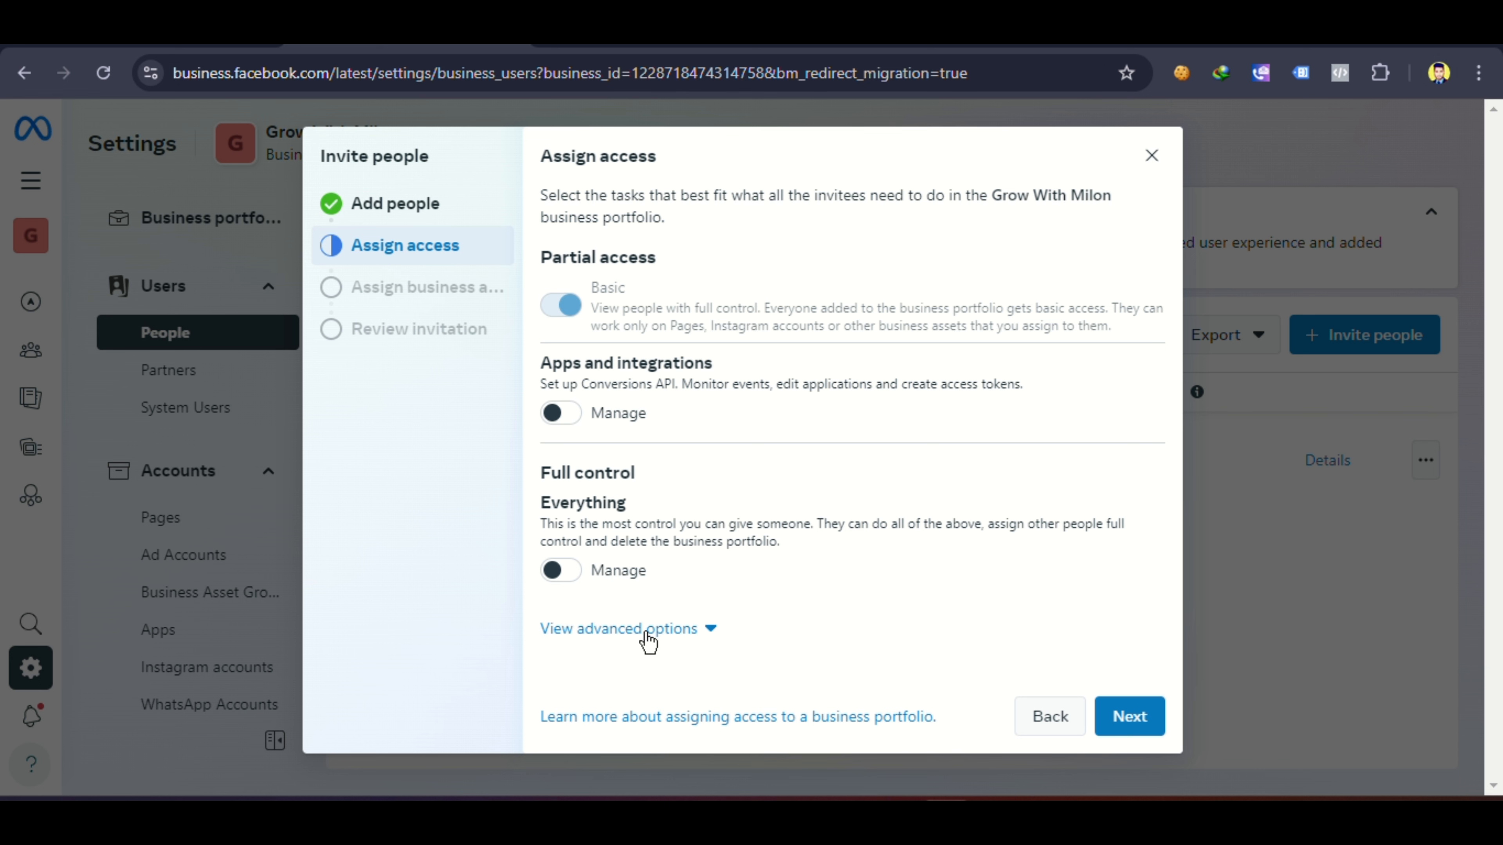
Expand the advanced options and review the partial access, full control and finance permissions for the invitee.
left_click(711, 629)
scroll(788, 554, "down", 3)
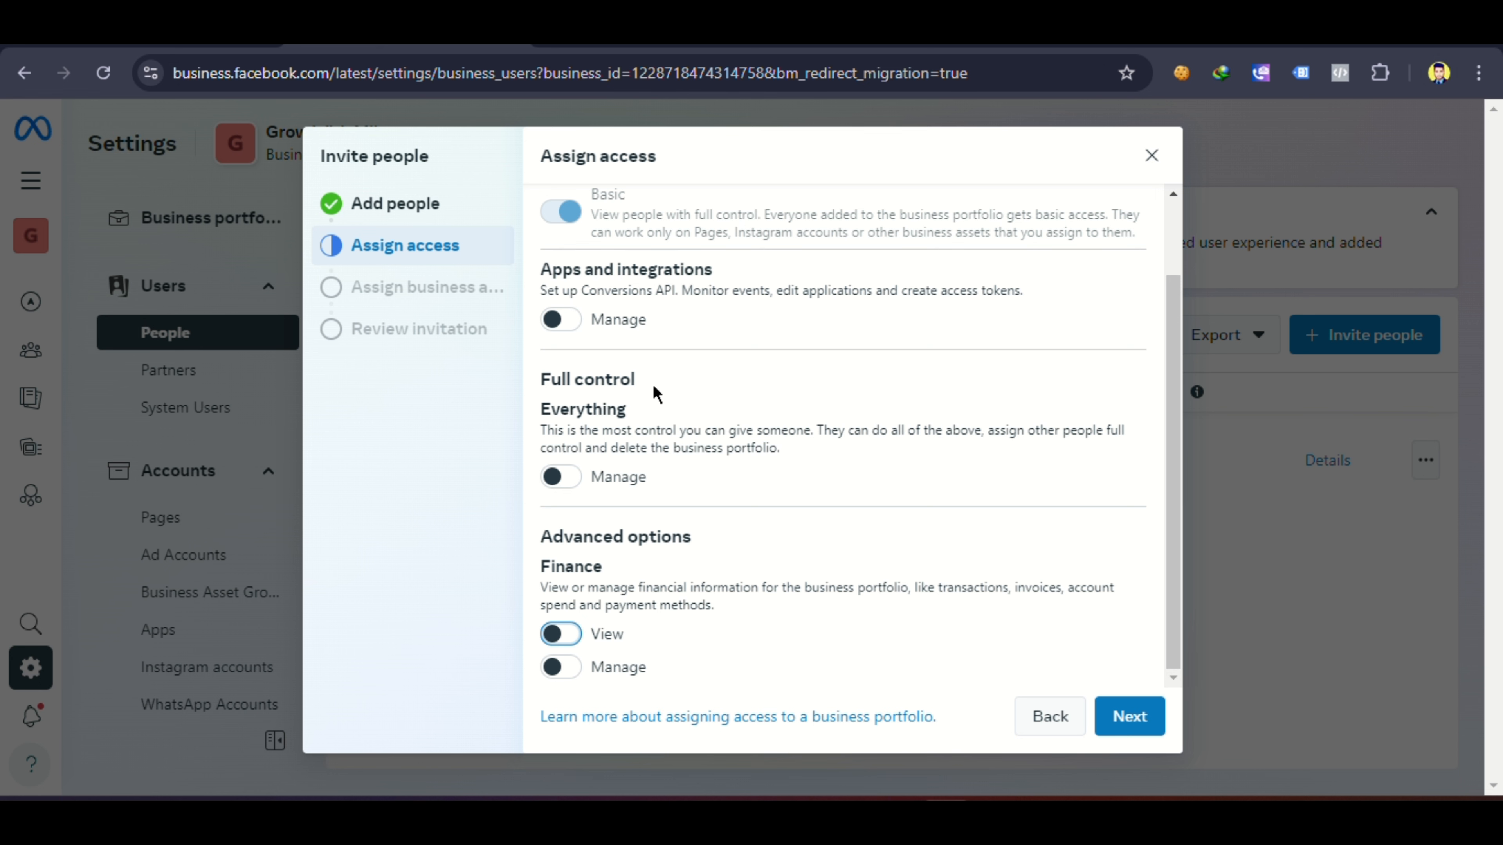
scroll(644, 206, "up", 2)
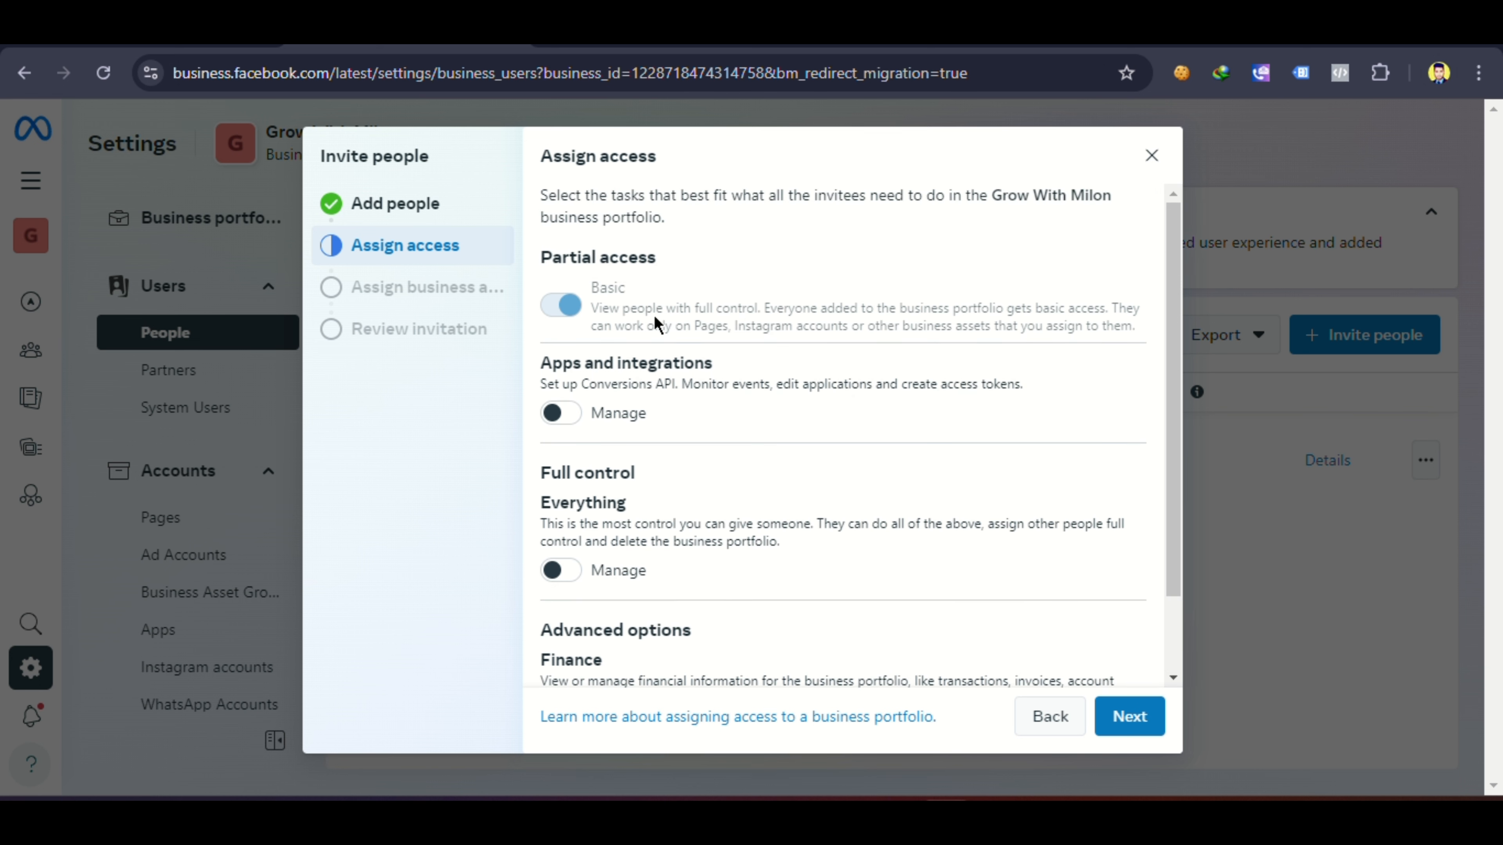
left_click_drag(1176, 399, 1171, 486)
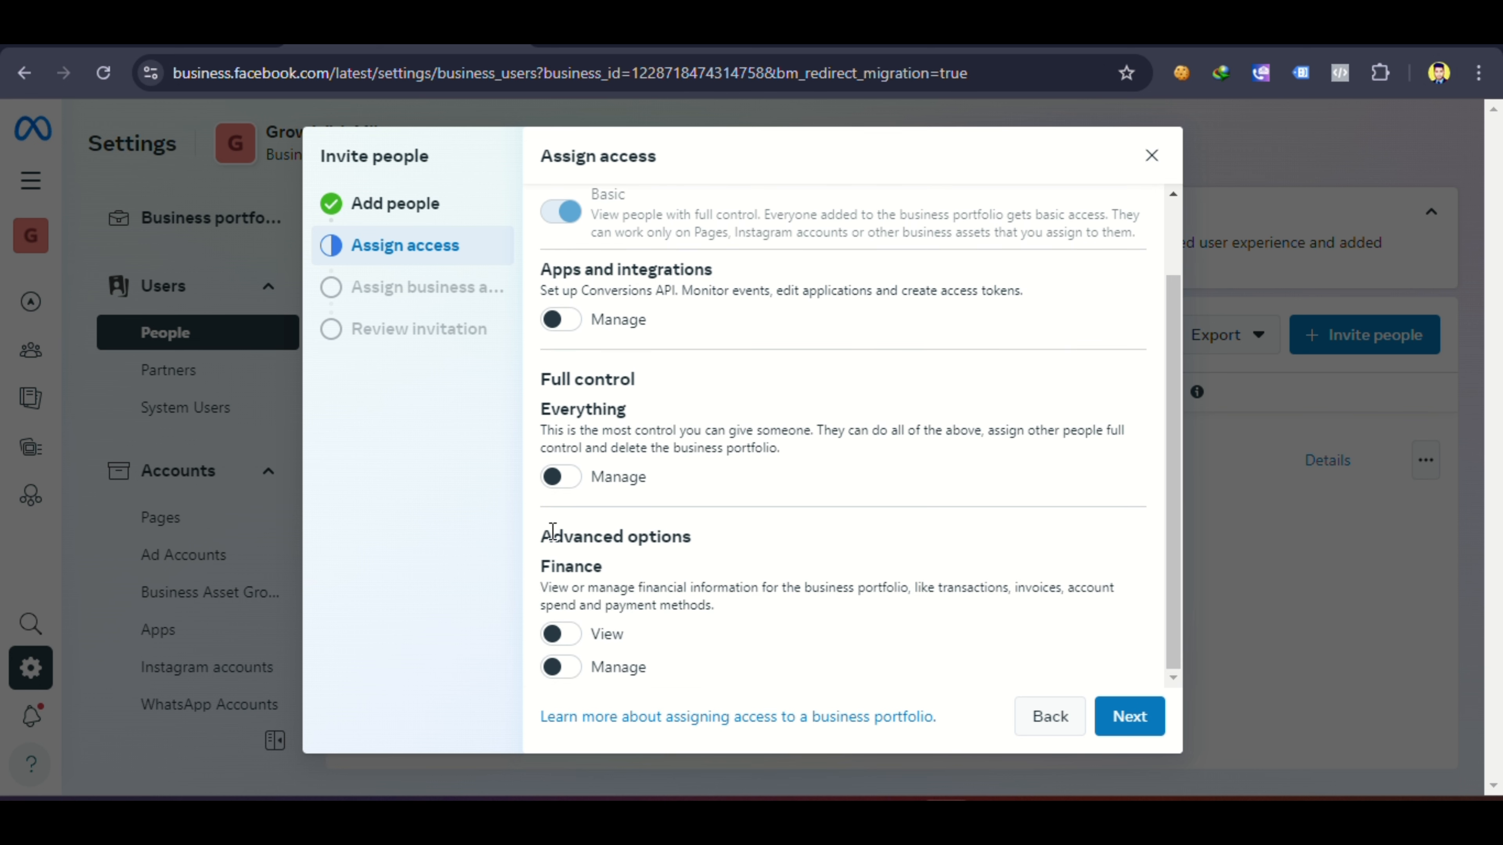
Grant the invitee full control over everything in the portfolio, leave finance access off, and continue to business asset assignment.
left_click(564, 479)
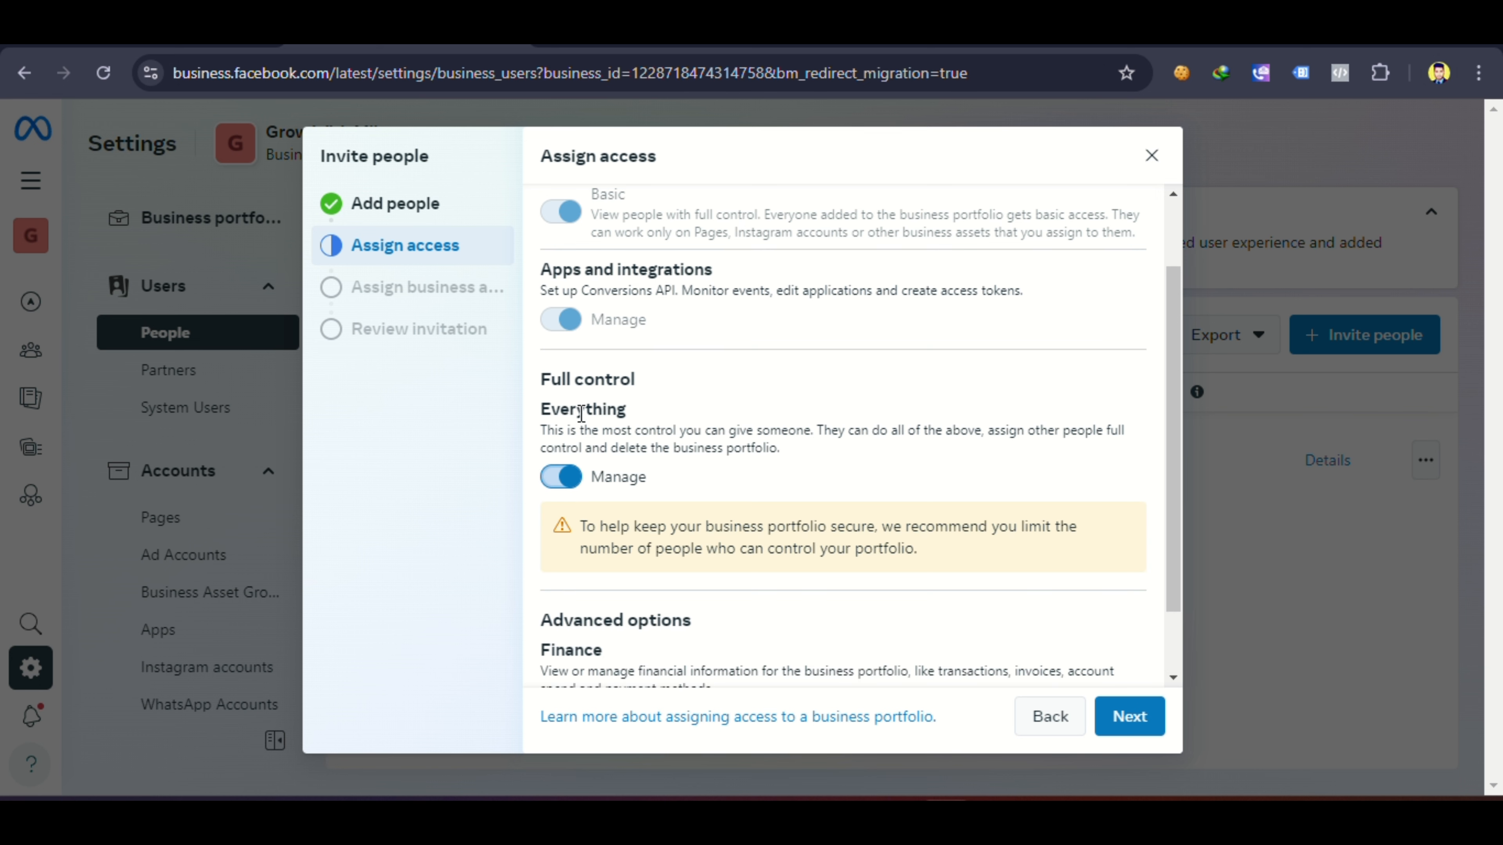
scroll(716, 487, "down", 1)
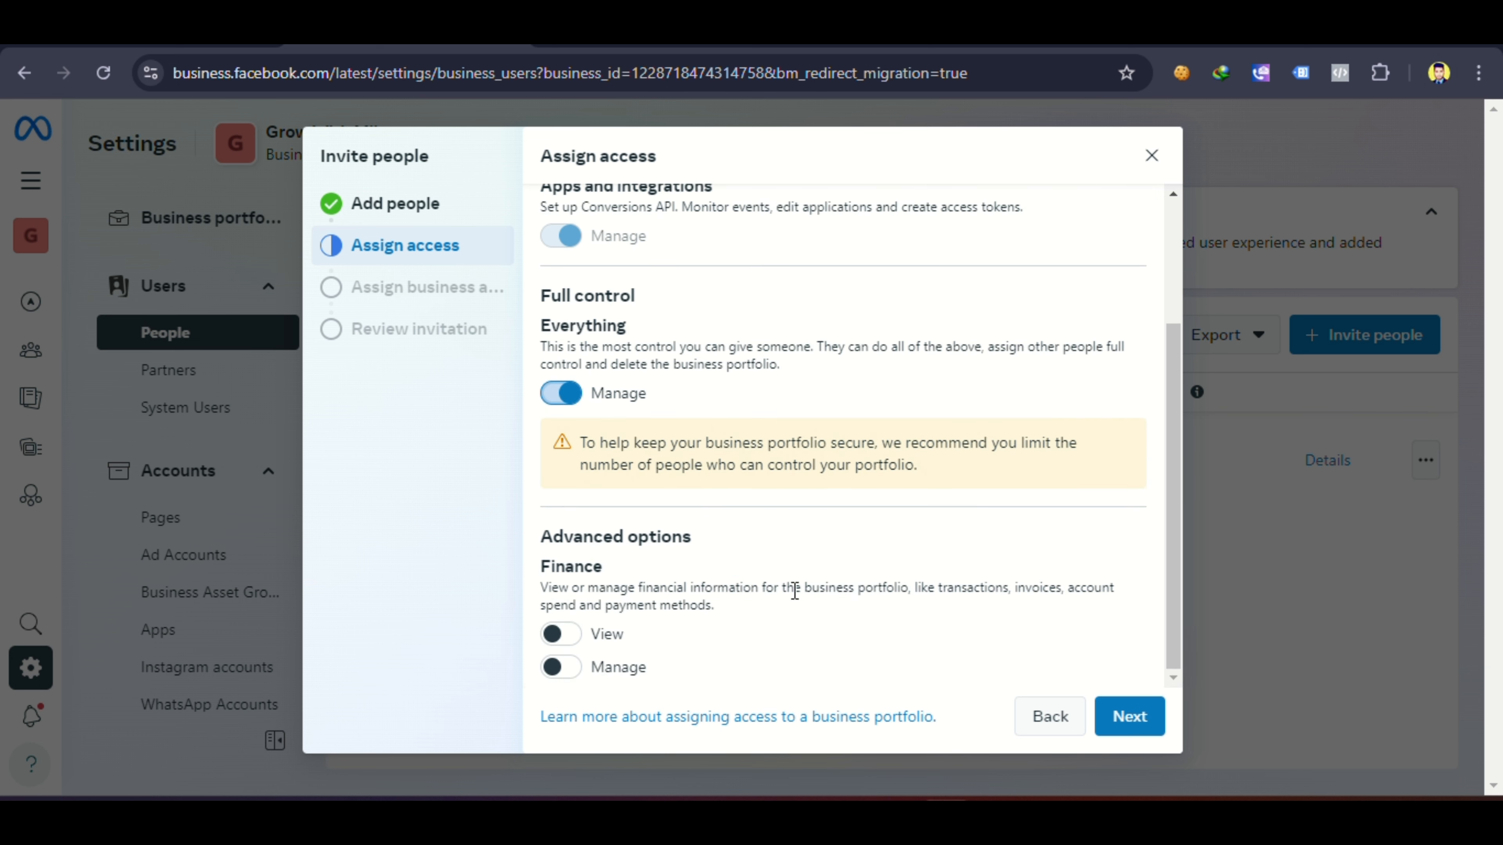
scroll(864, 464, "up", 2)
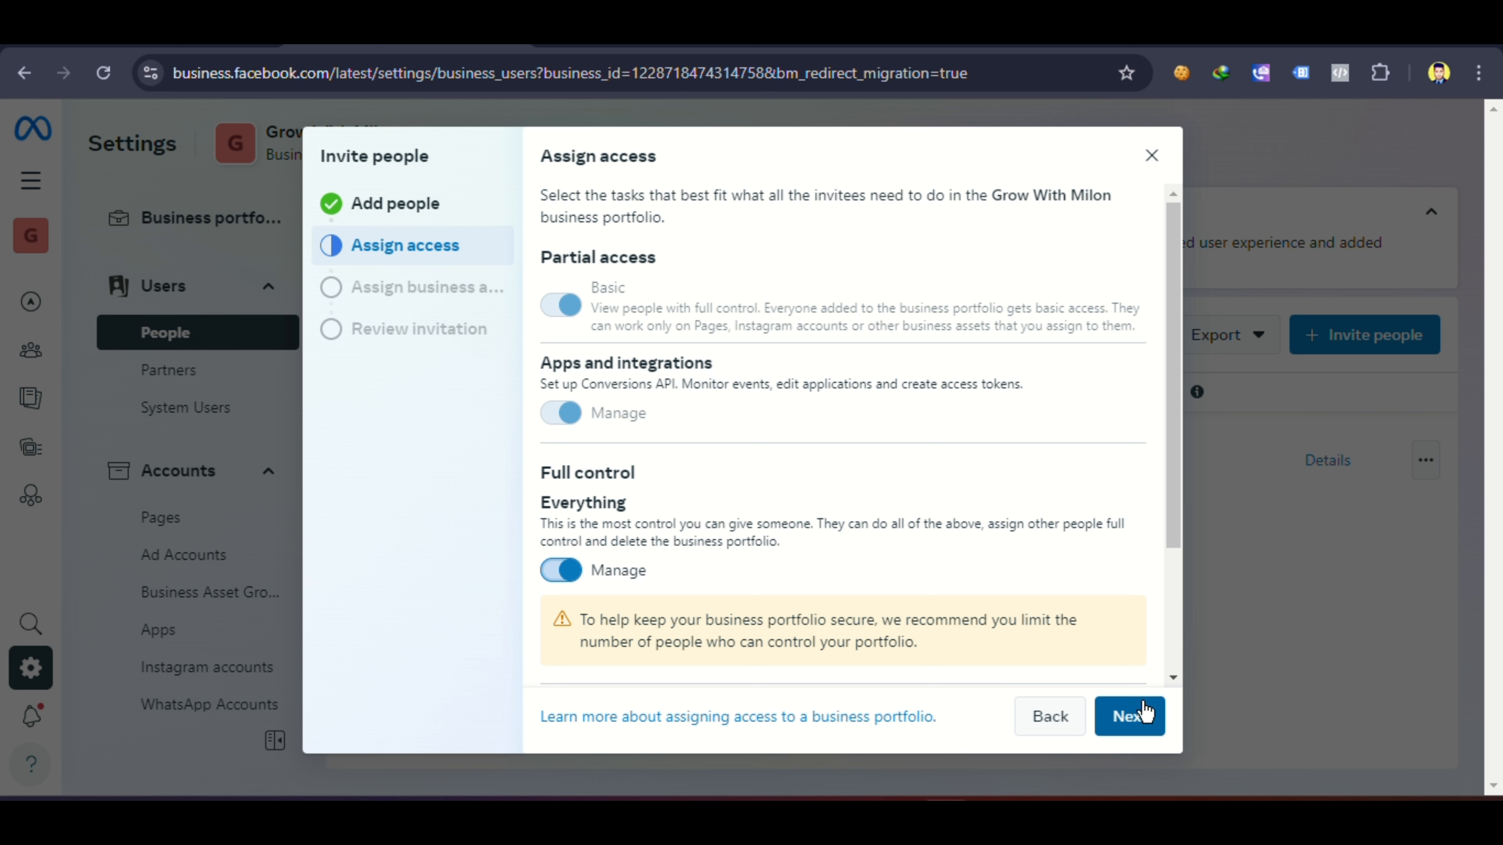
scroll(1175, 541, "down", 3)
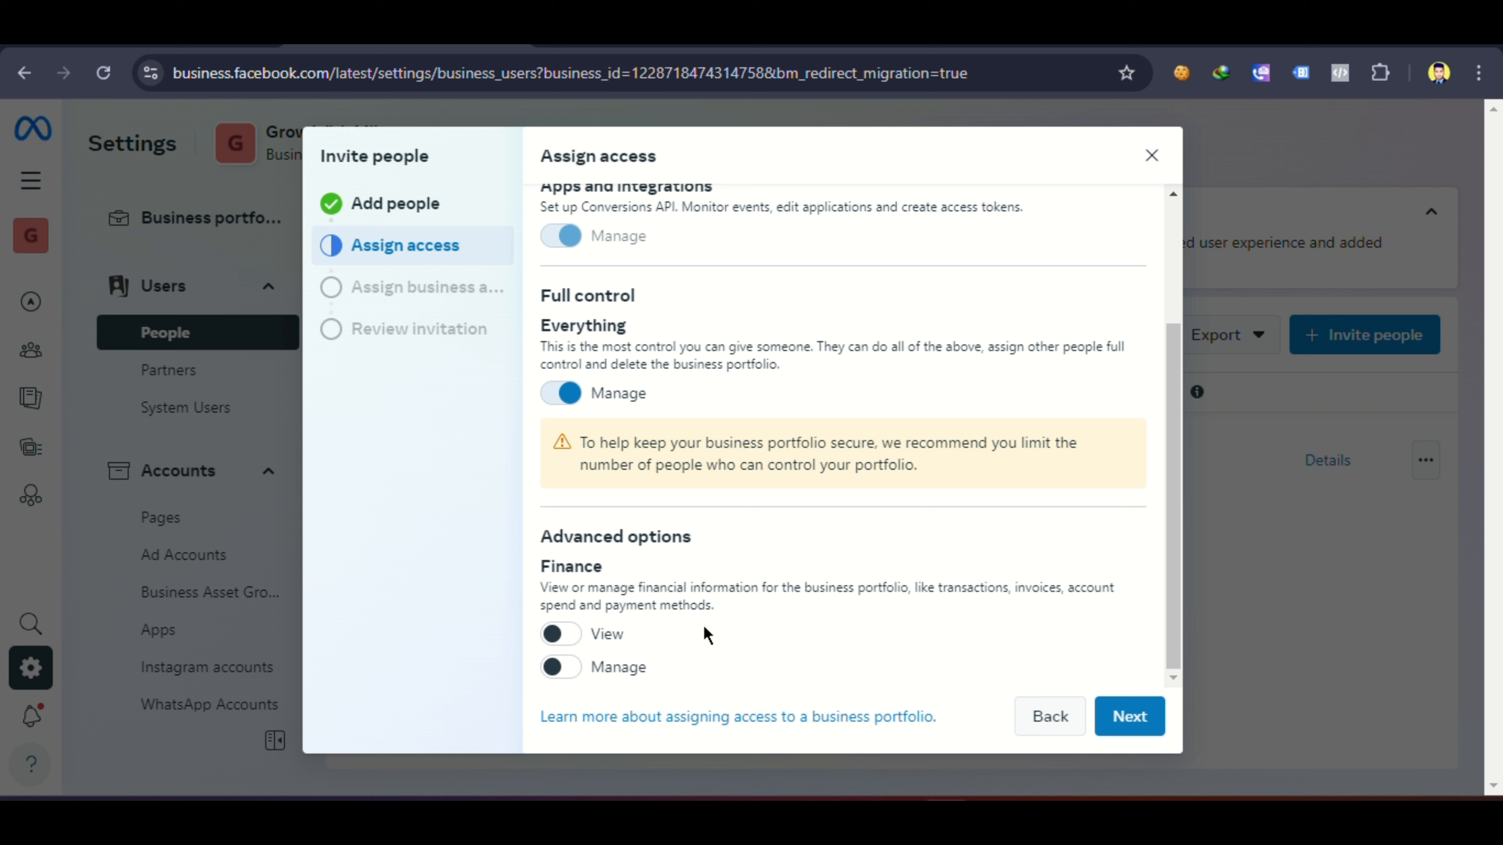
left_click(1146, 723)
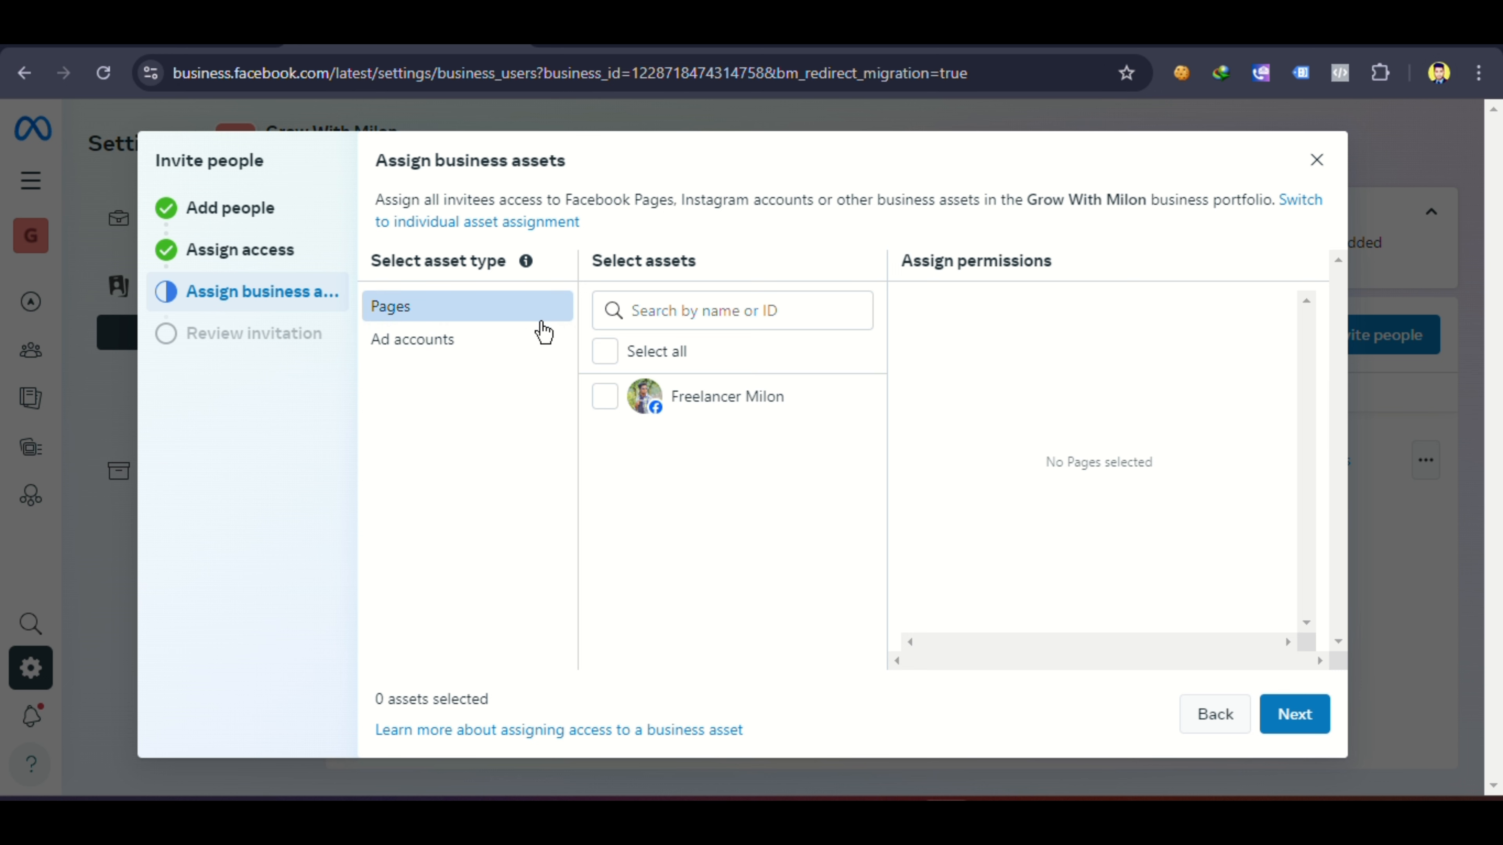
Select the listed Facebook Page and assign the invitee full control (Everything) over it.
left_click(607, 398)
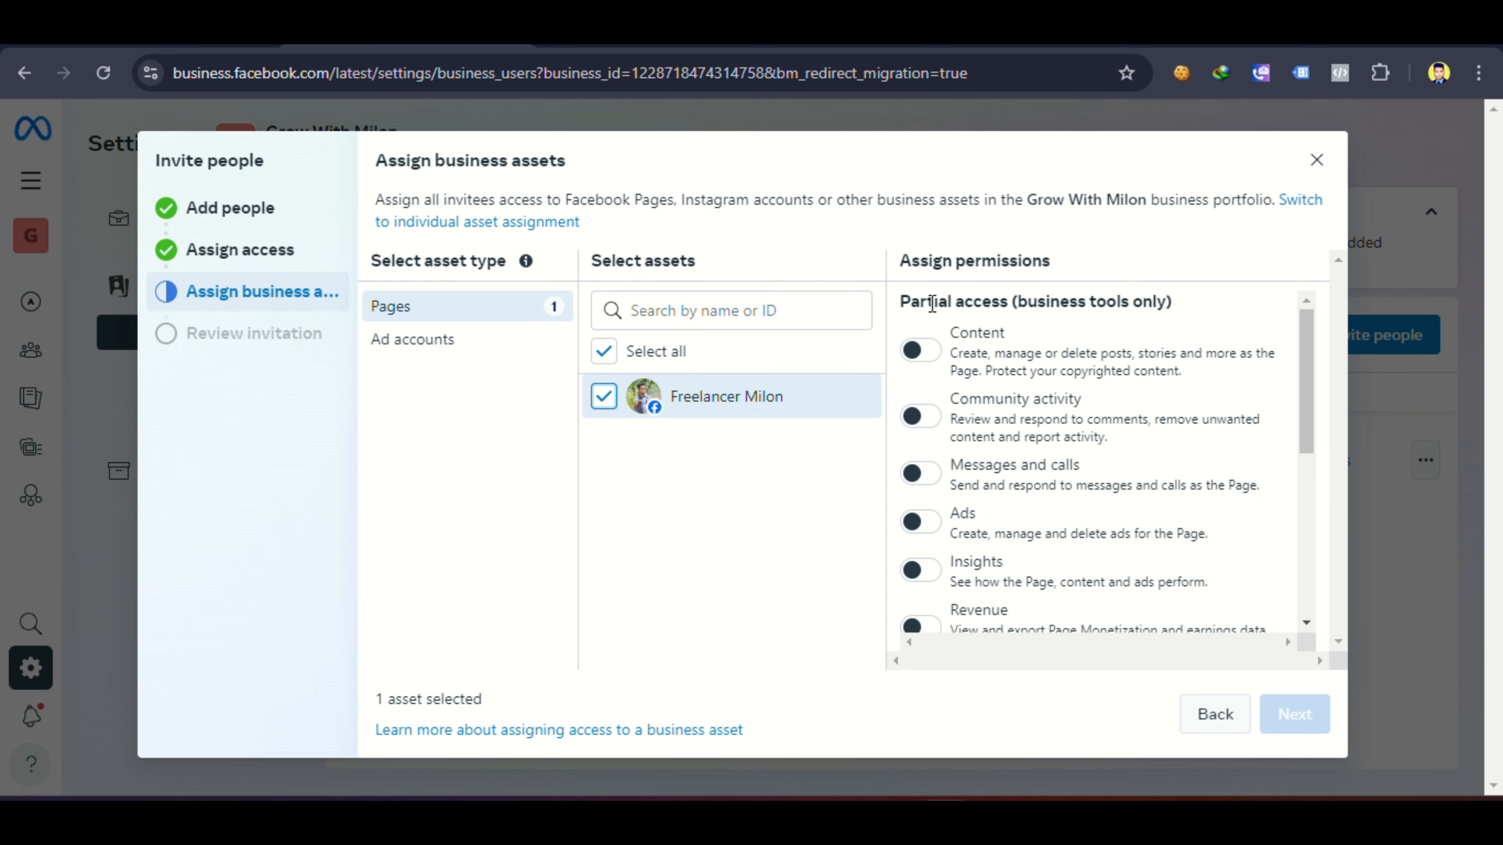
scroll(1065, 349, "down", 5)
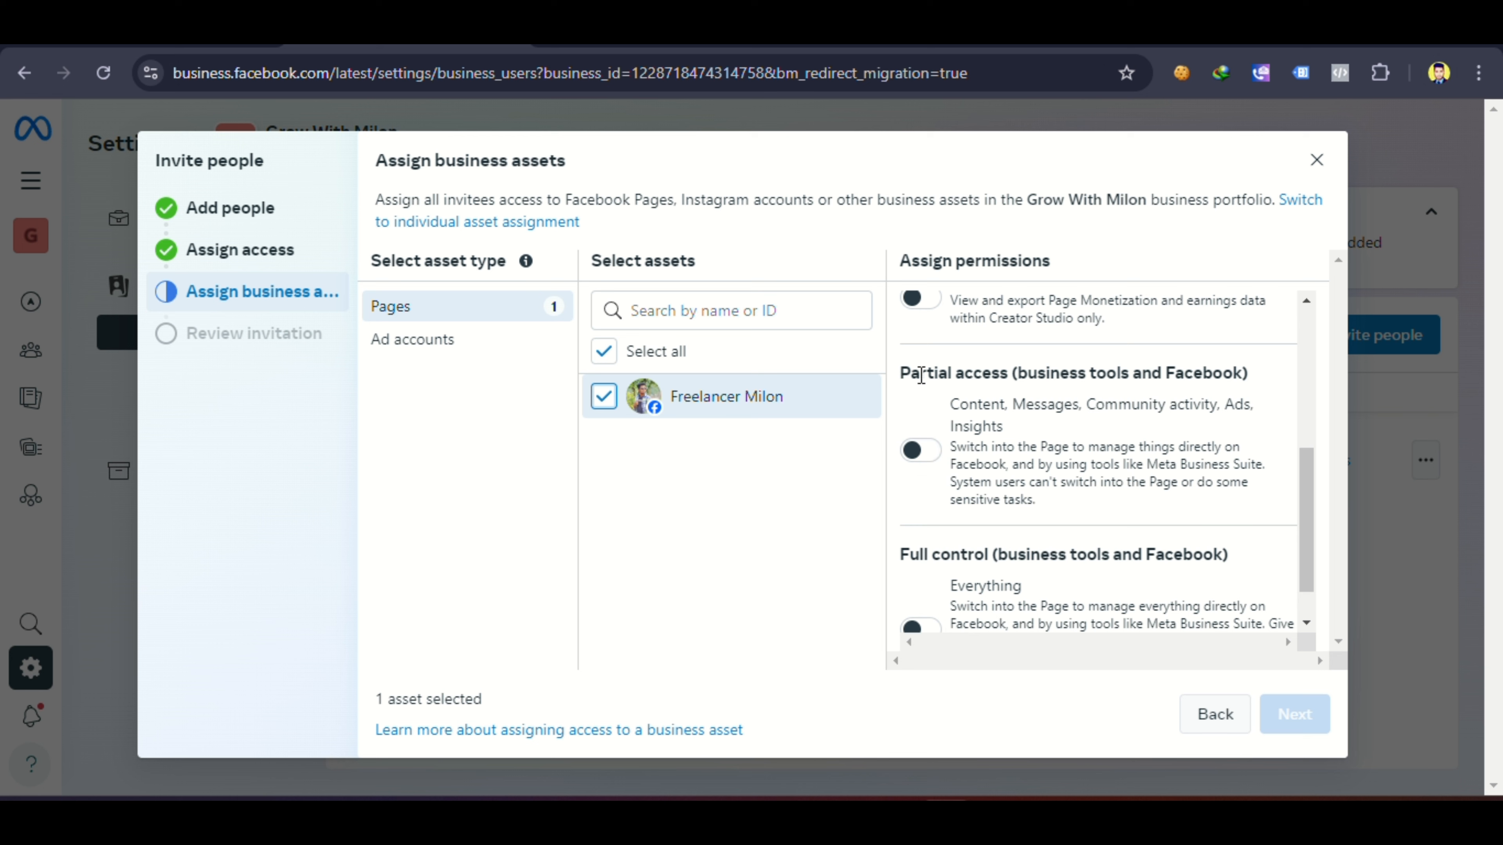
scroll(926, 551, "down", 1)
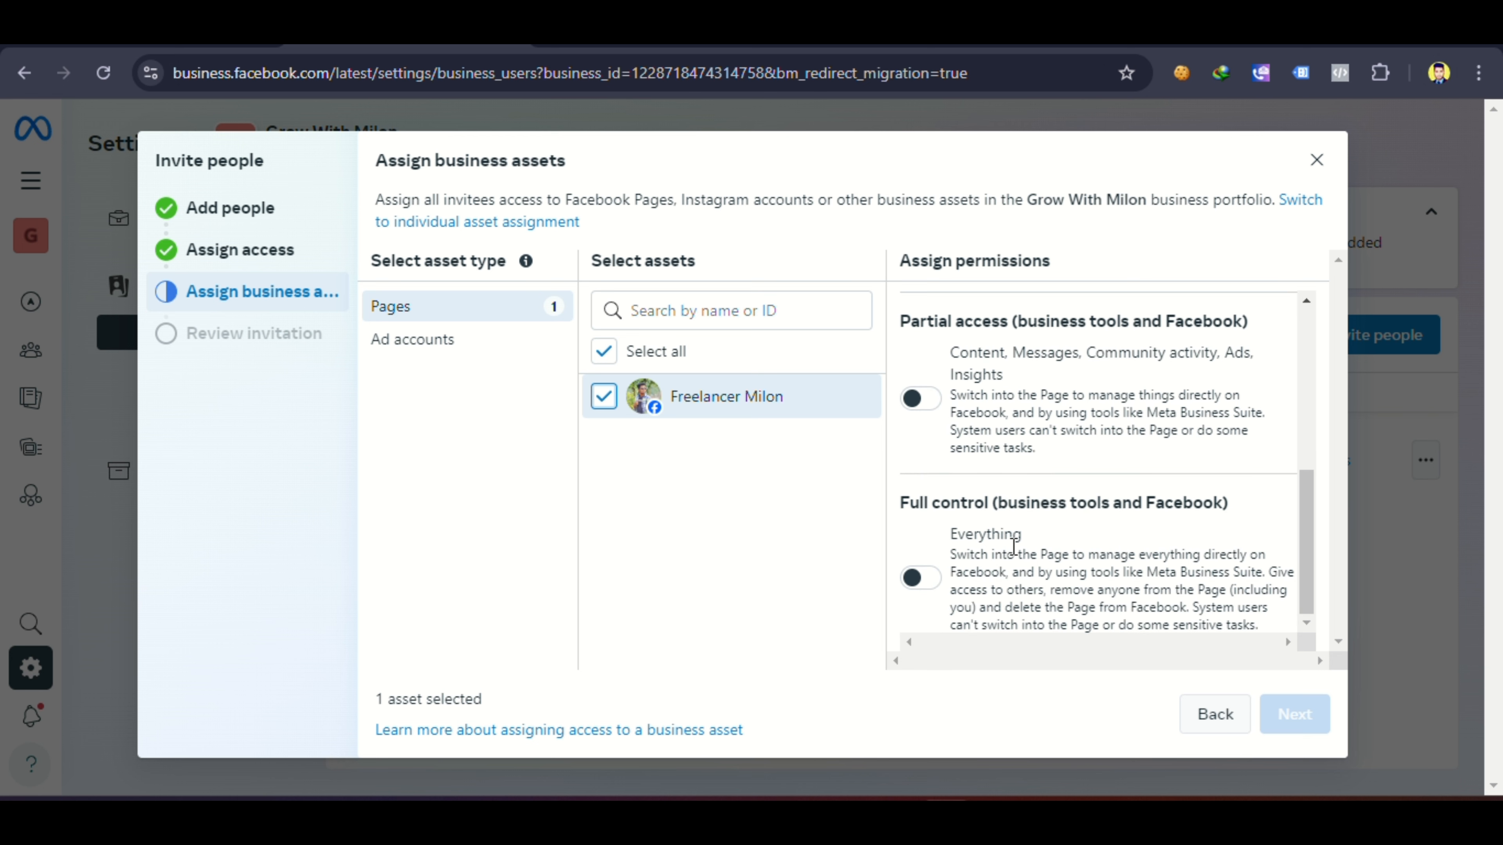
left_click_drag(1313, 526, 1335, 562)
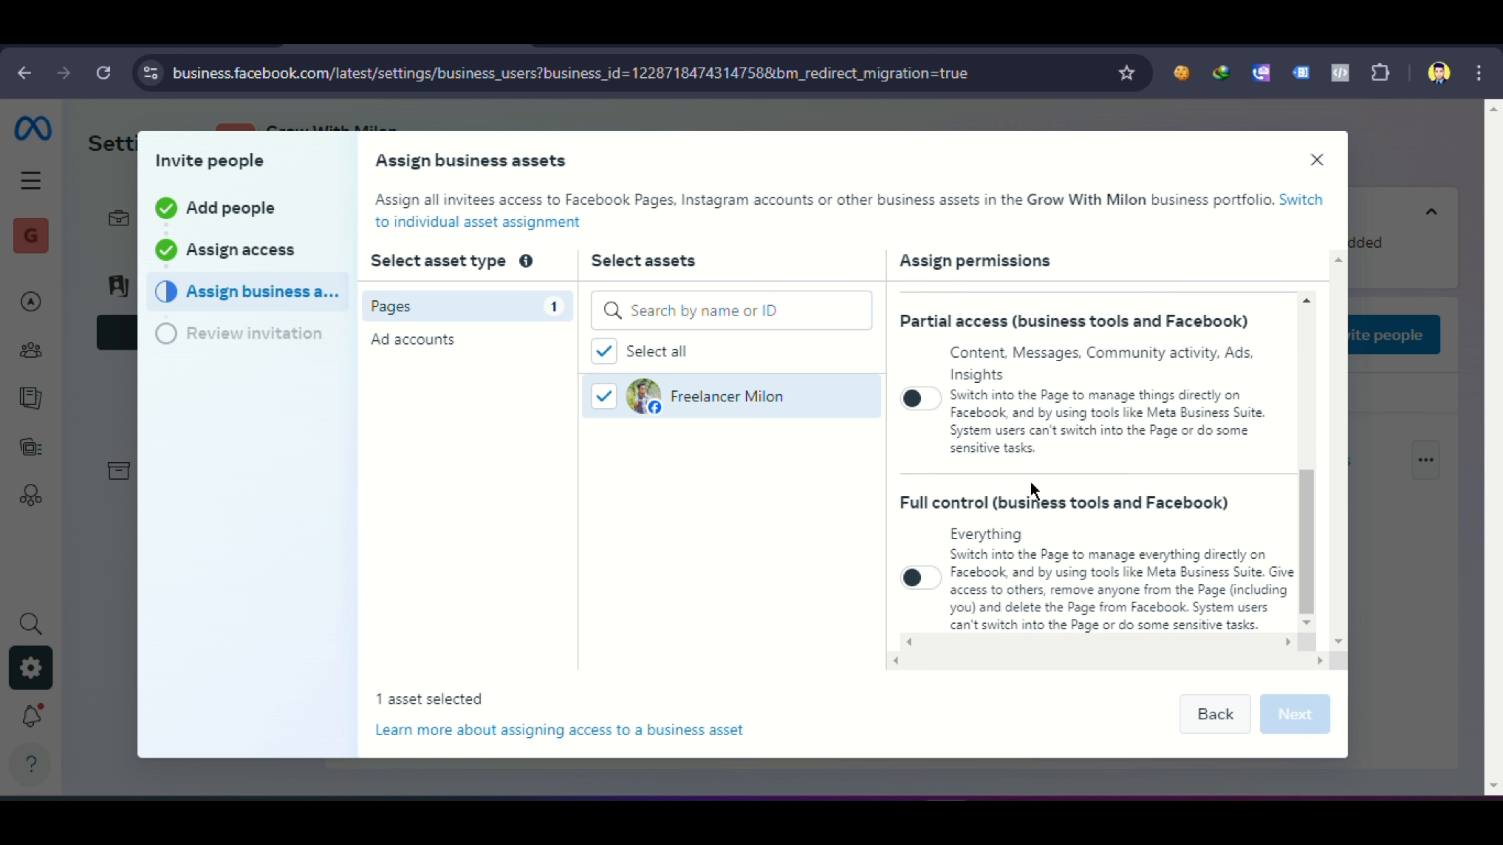
left_click(921, 579)
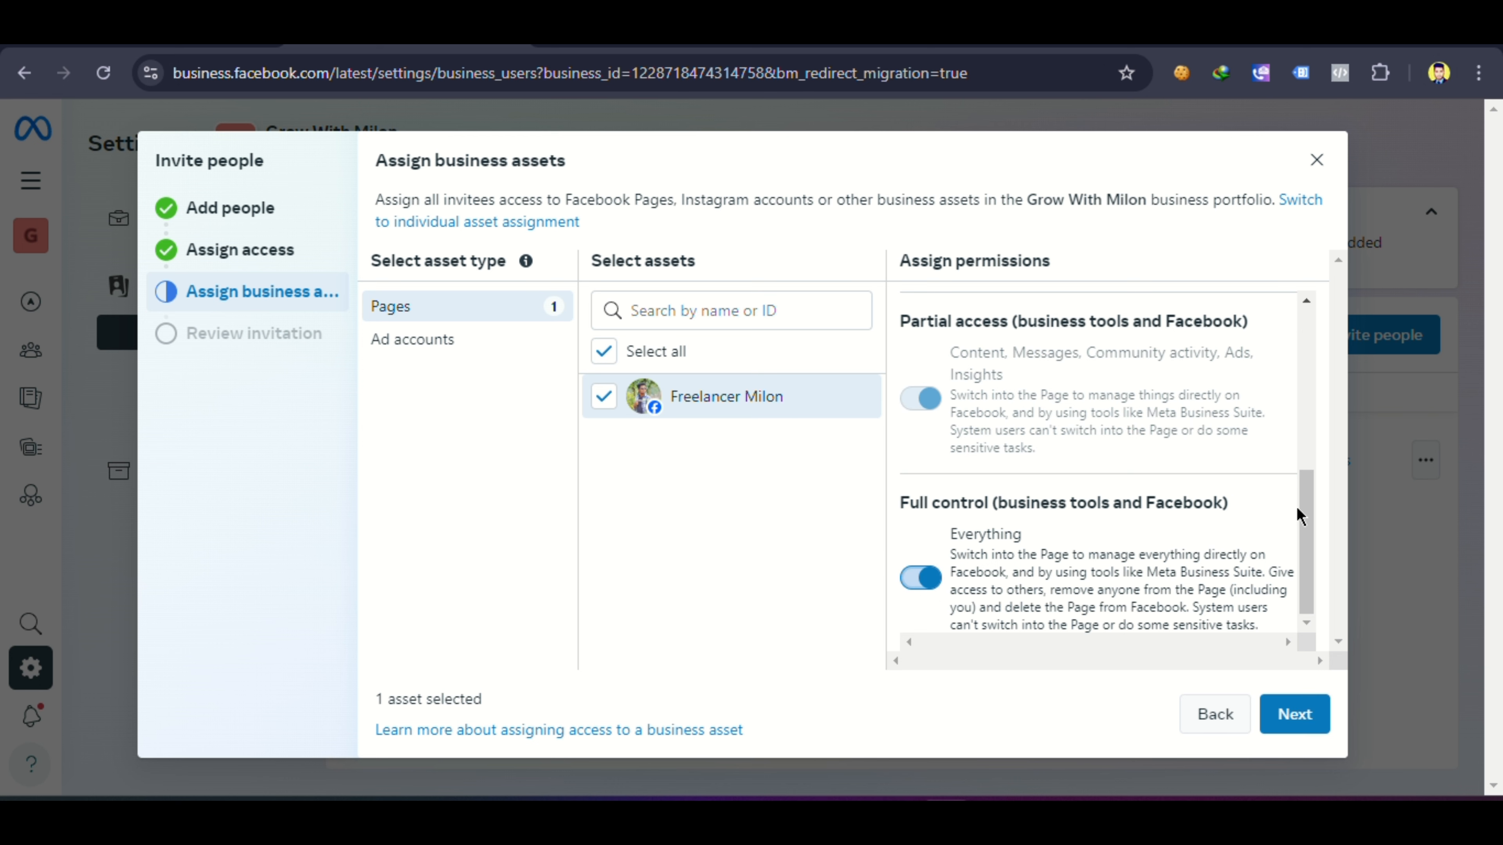
left_click_drag(1308, 520, 1306, 559)
Select the Grow With Milon ad account, grant full control with Manage ad accounts, and continue to the invitation review.
left_click(436, 359)
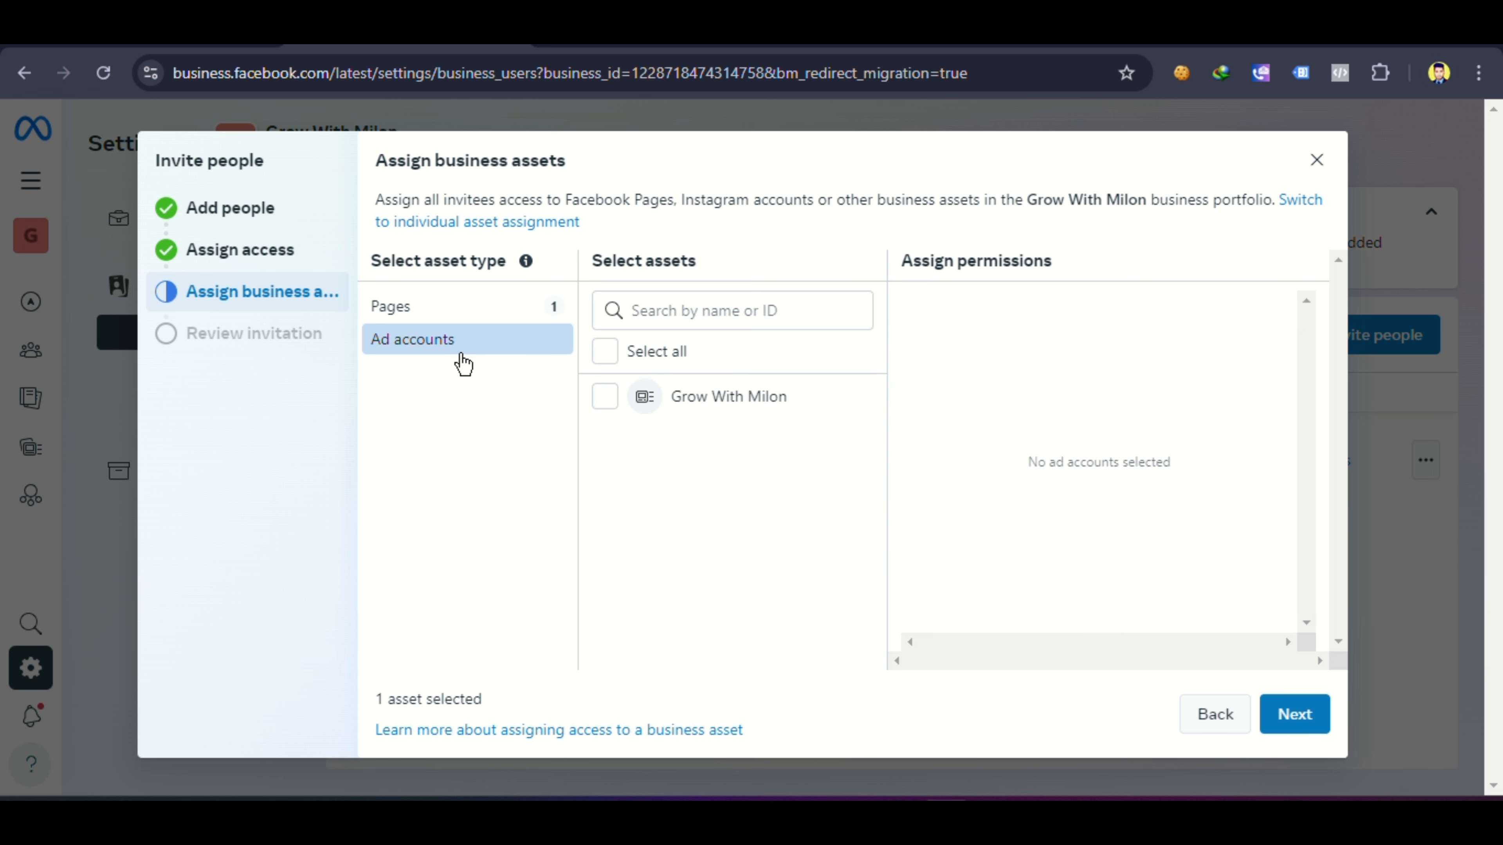
left_click(603, 405)
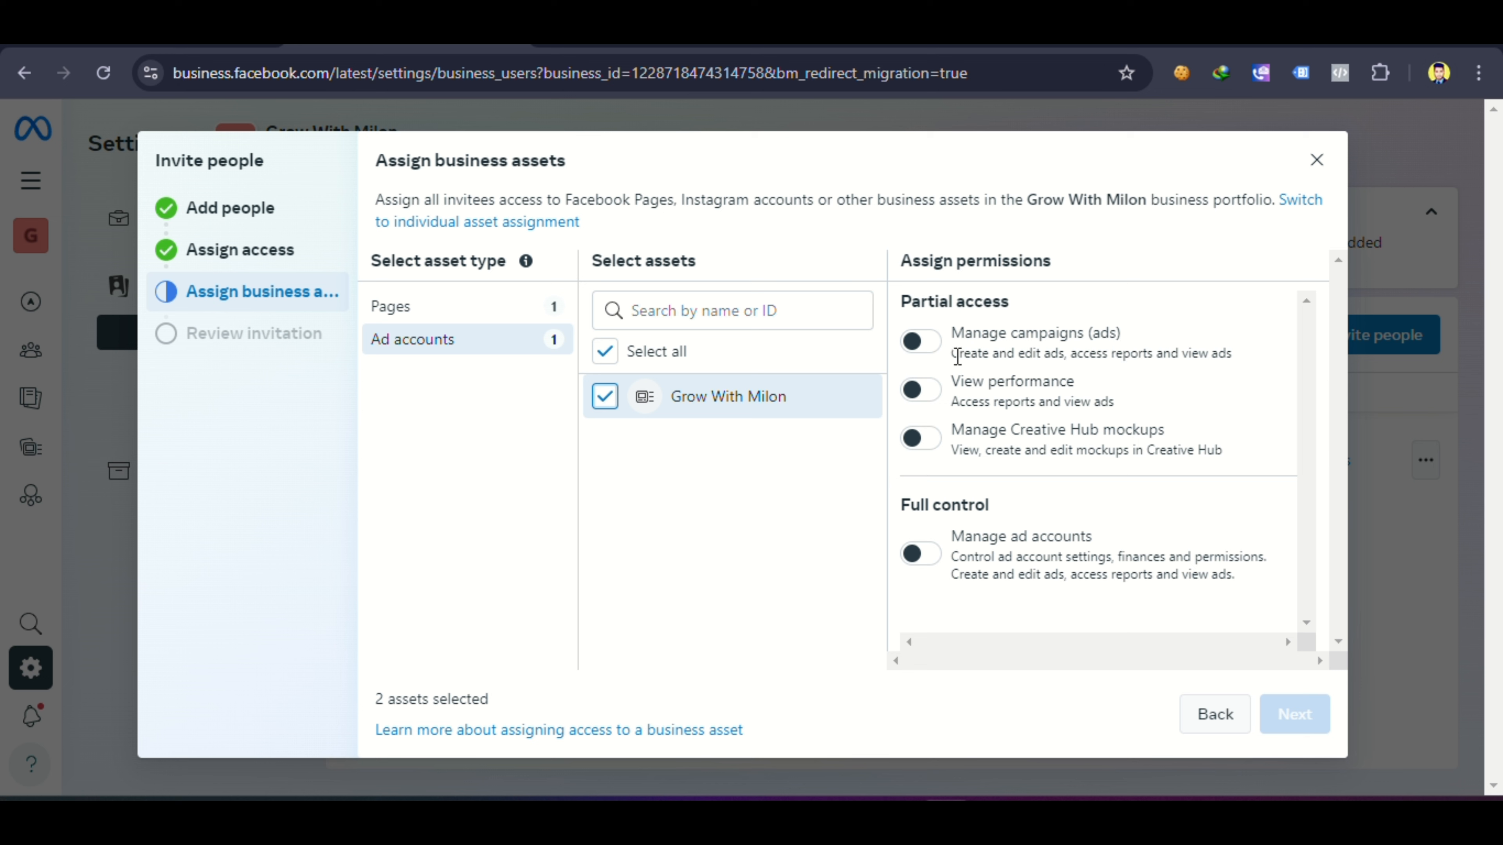
left_click_drag(957, 357, 1034, 370)
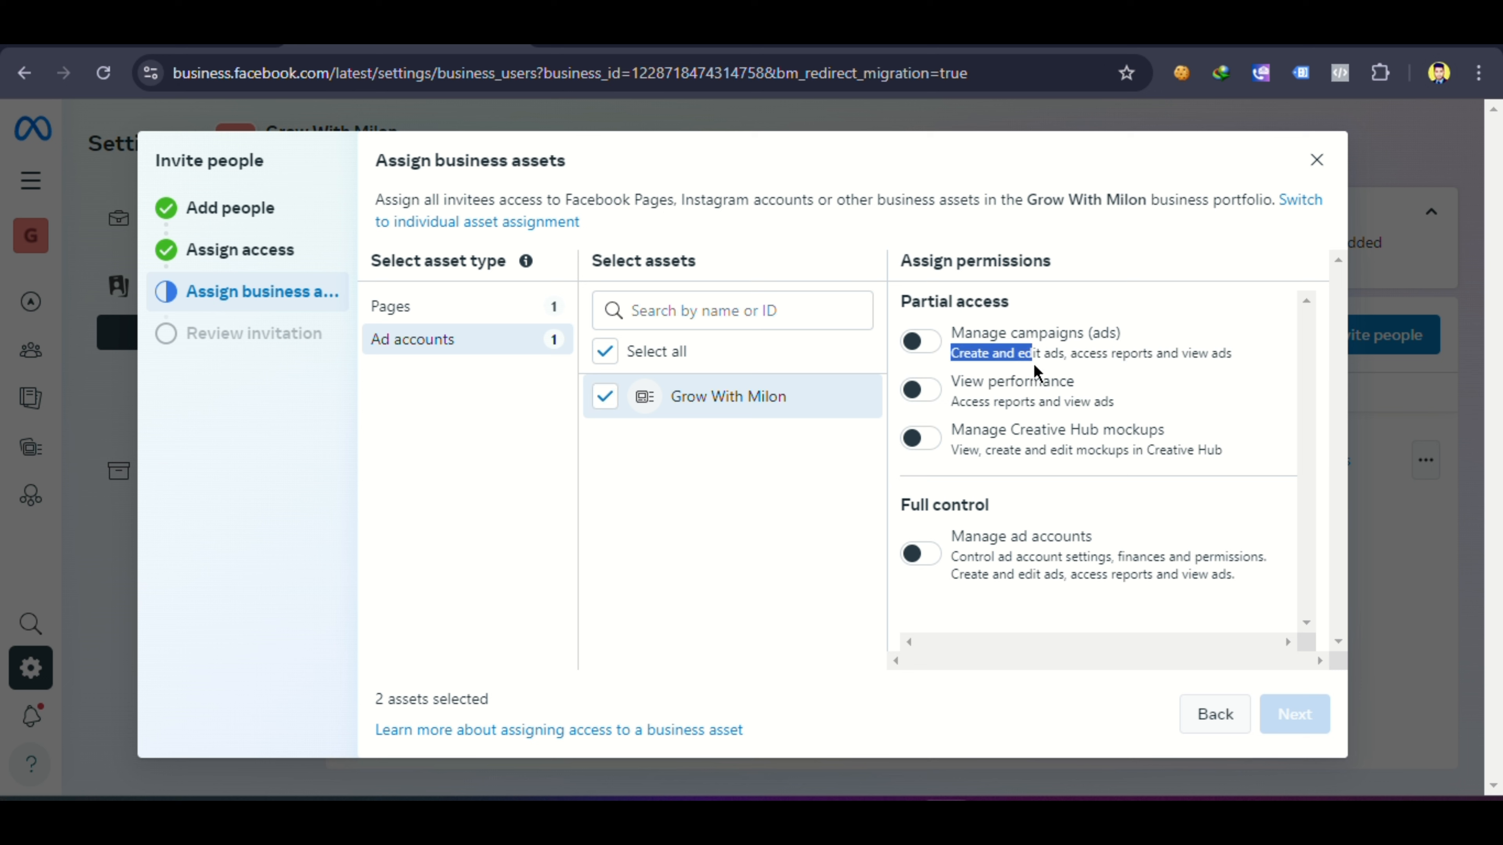
left_click_drag(1139, 360, 1224, 365)
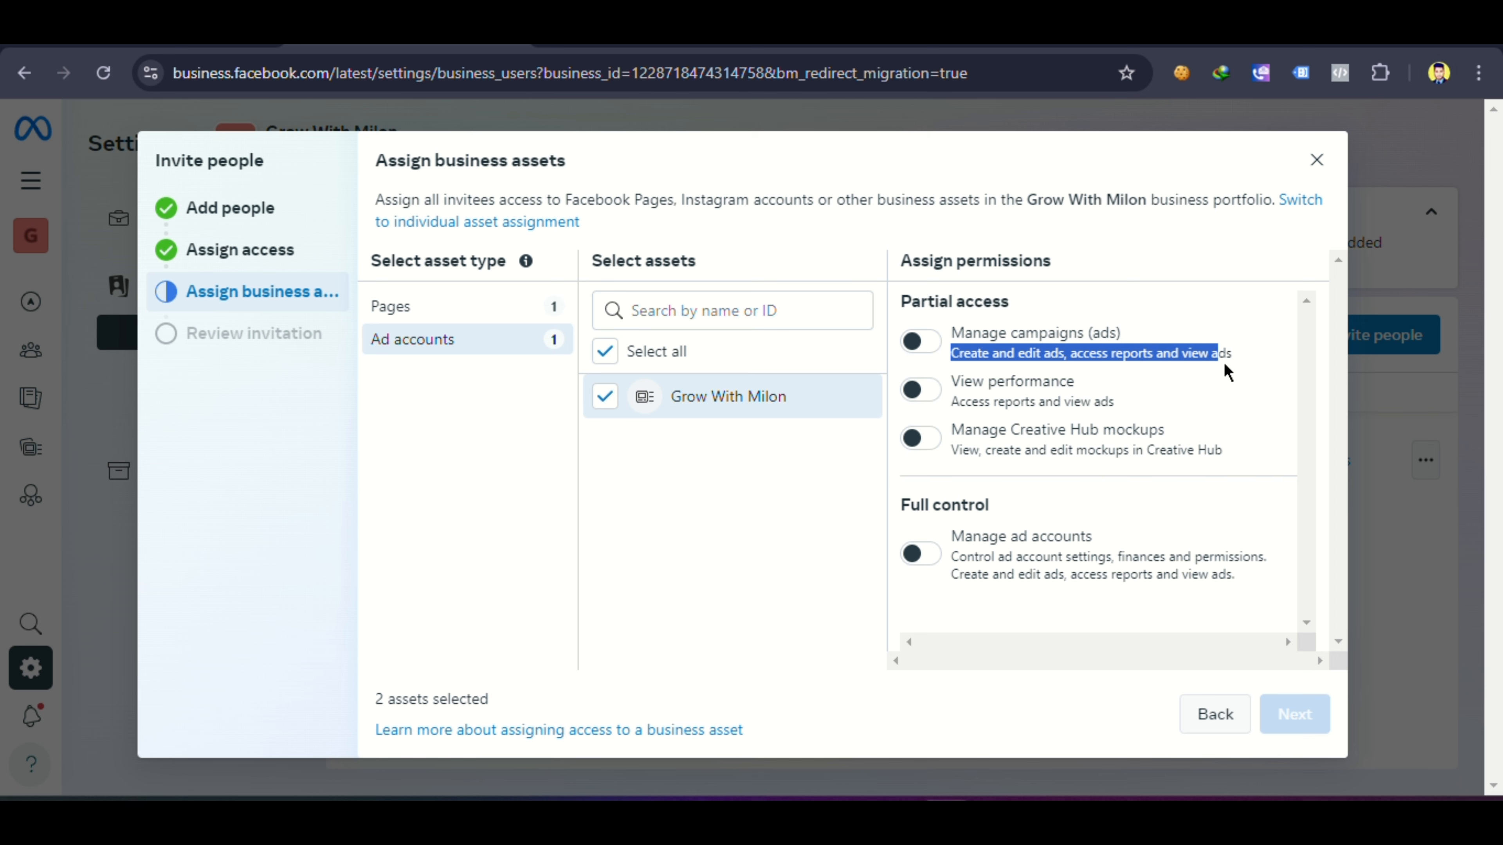
left_click(920, 341)
left_click(920, 342)
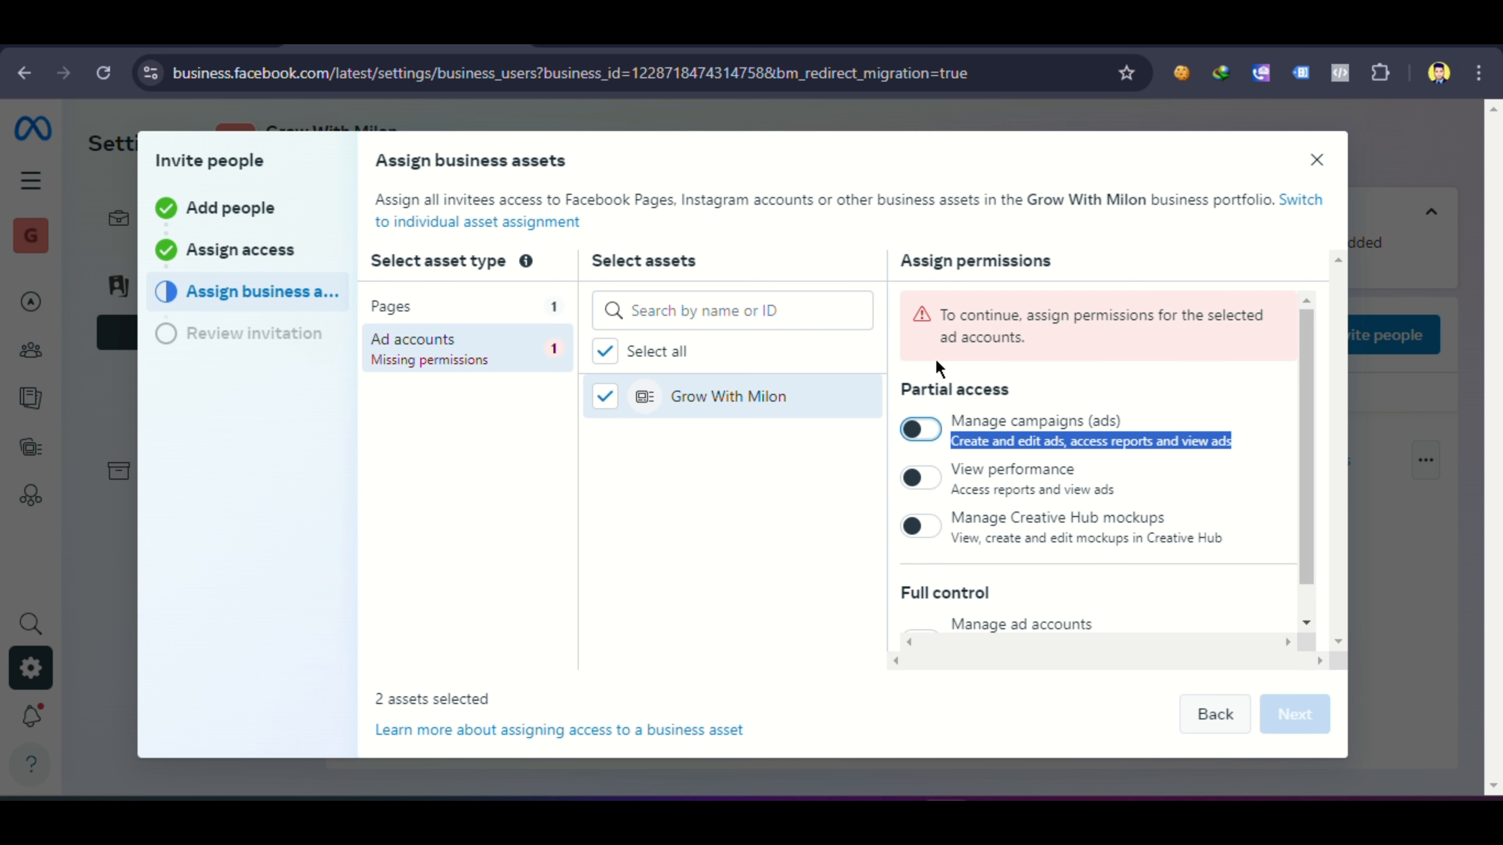
scroll(923, 415, "down", 1)
left_click(921, 604)
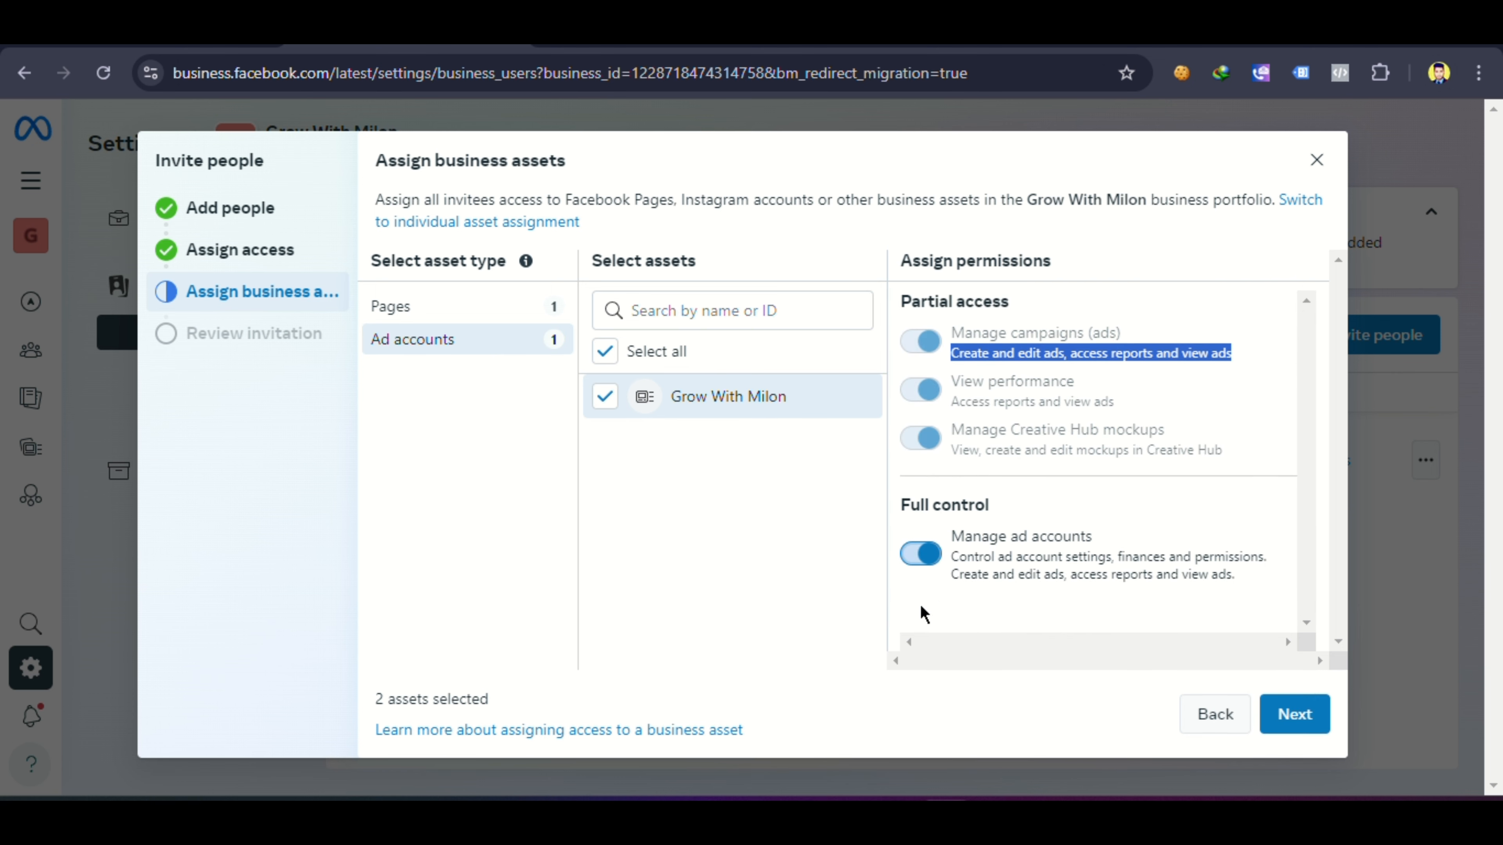
left_click(1011, 512)
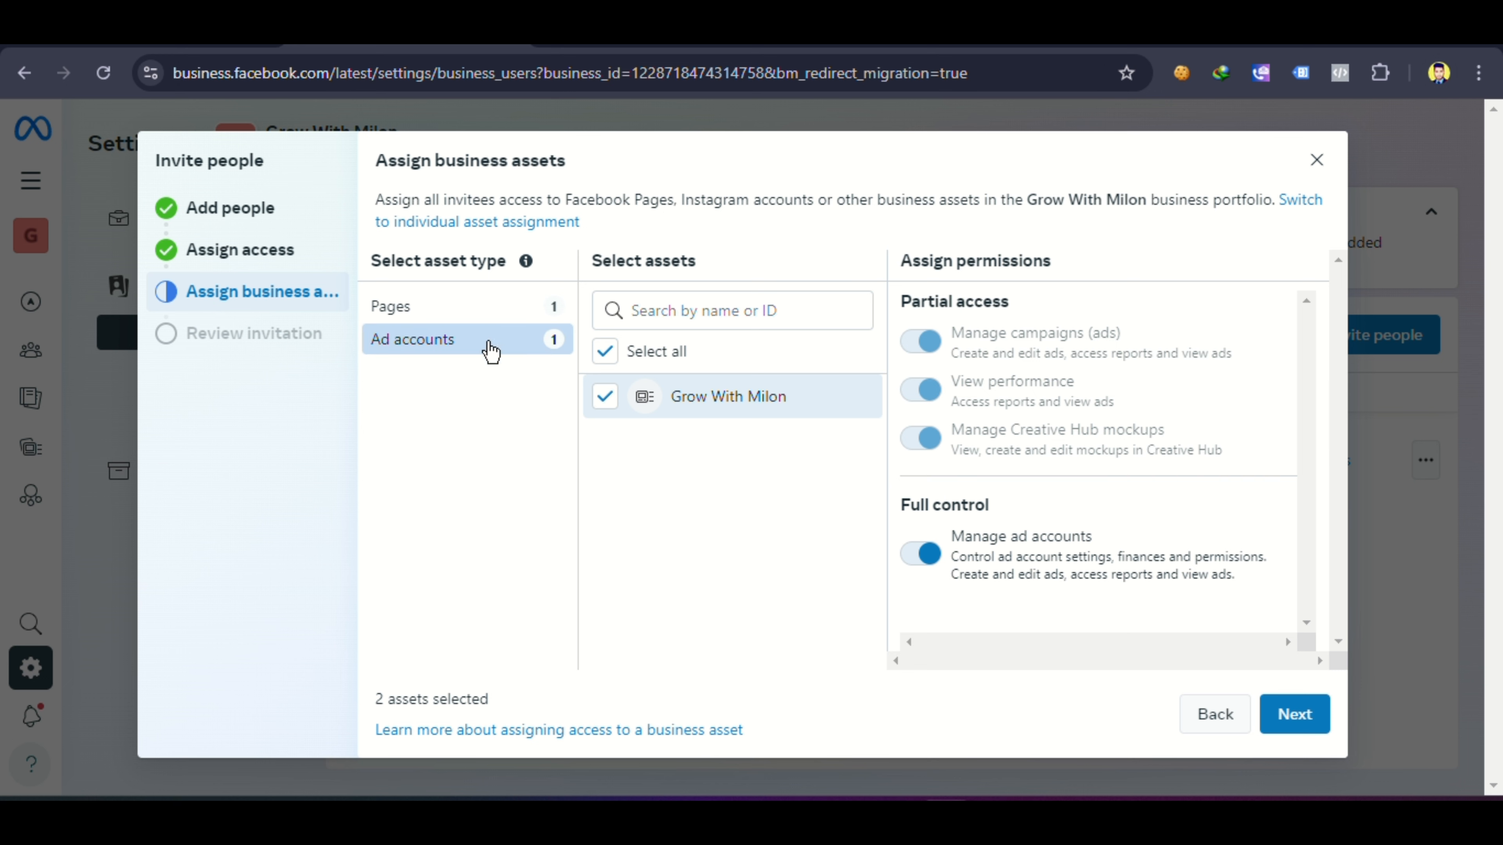
left_click(1316, 716)
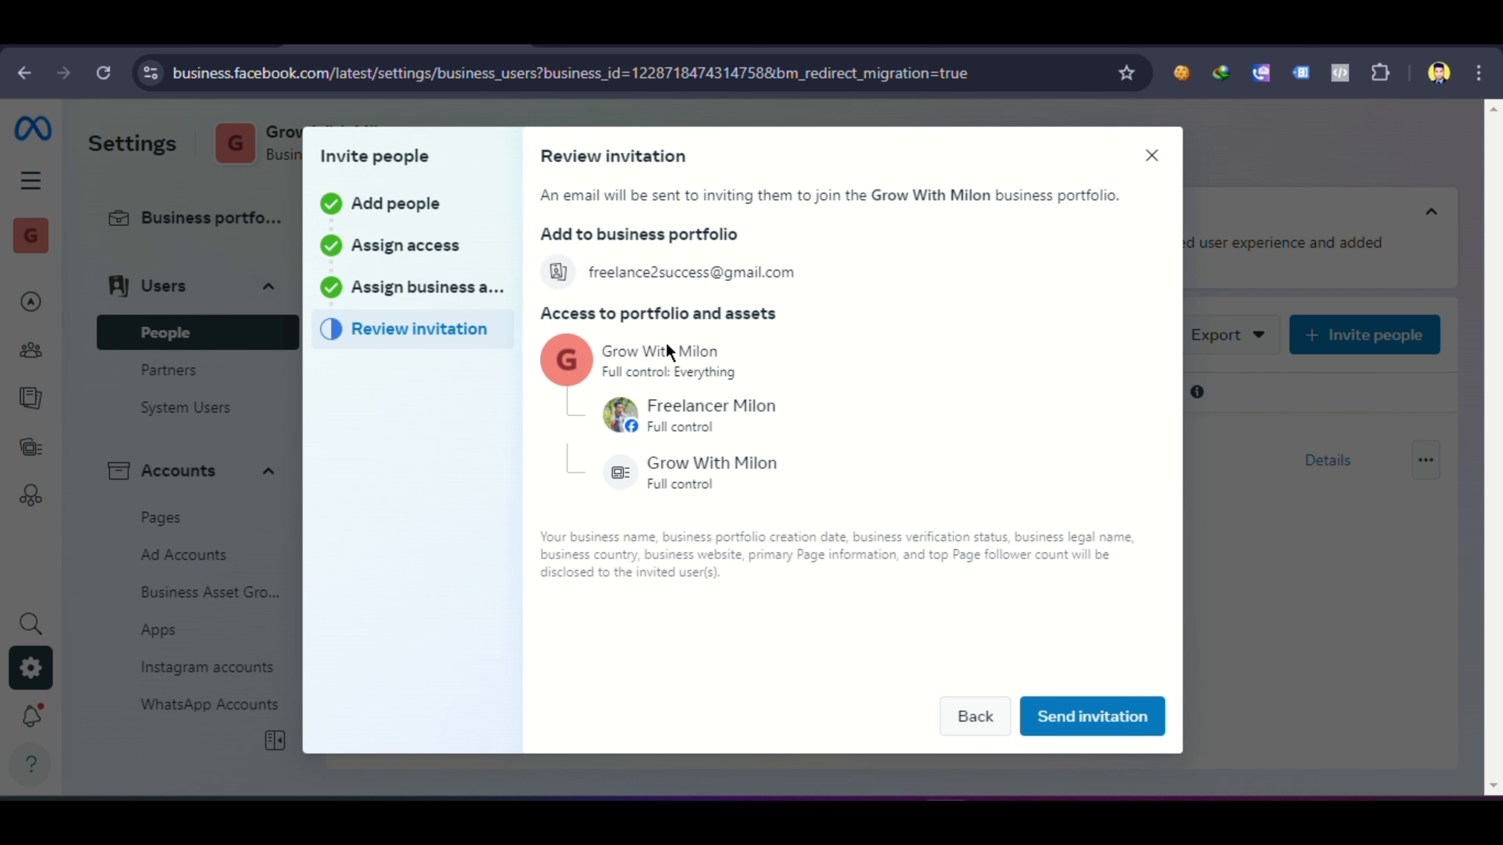
Check the invitee's email and assigned access in the invitation summary against the how-to notes, including the line about the email invitation.
key("alt+Tab")
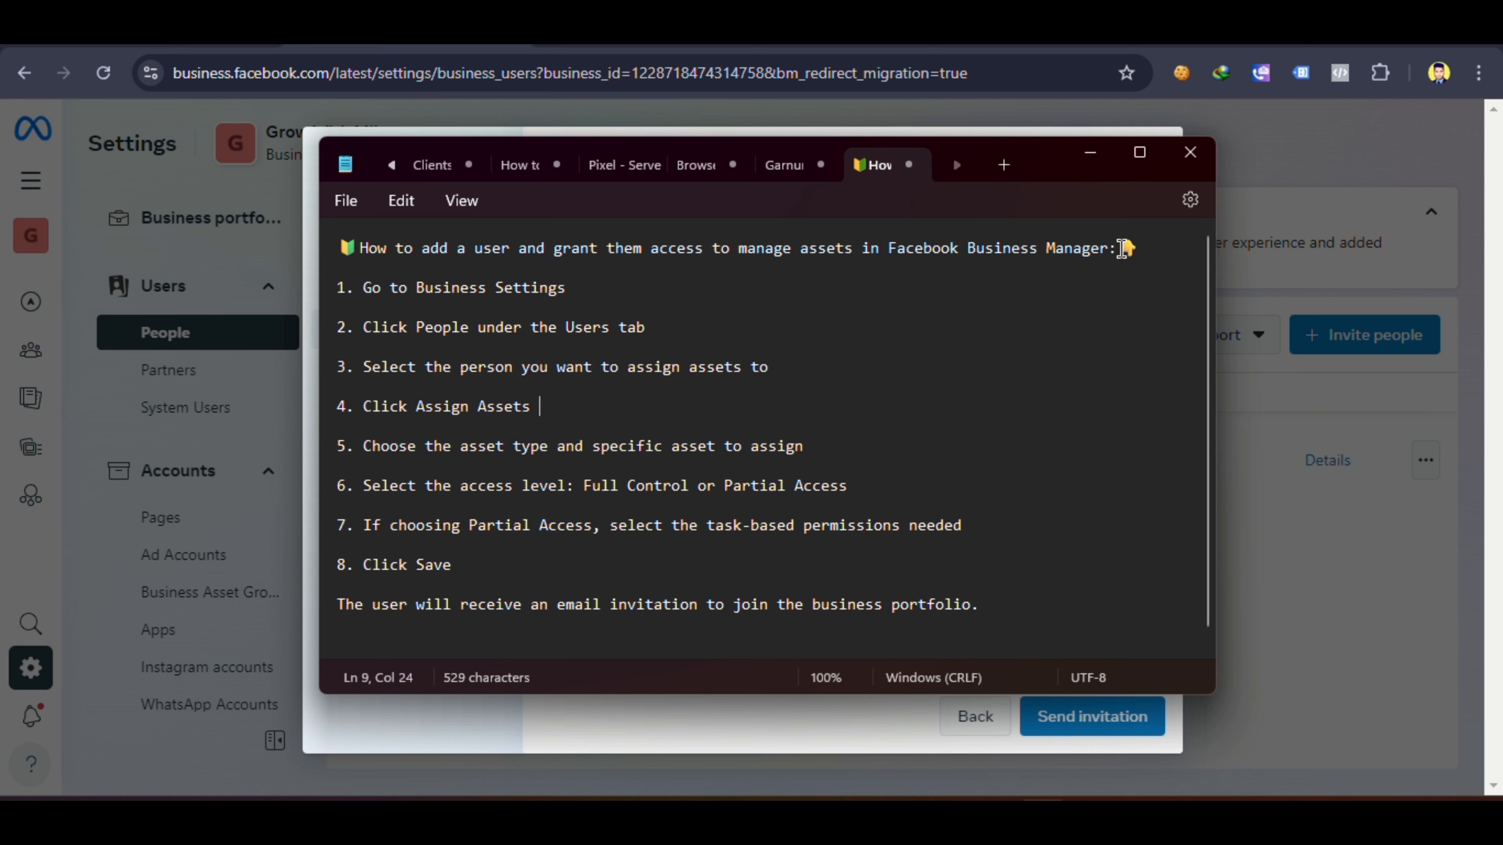
left_click(1089, 160)
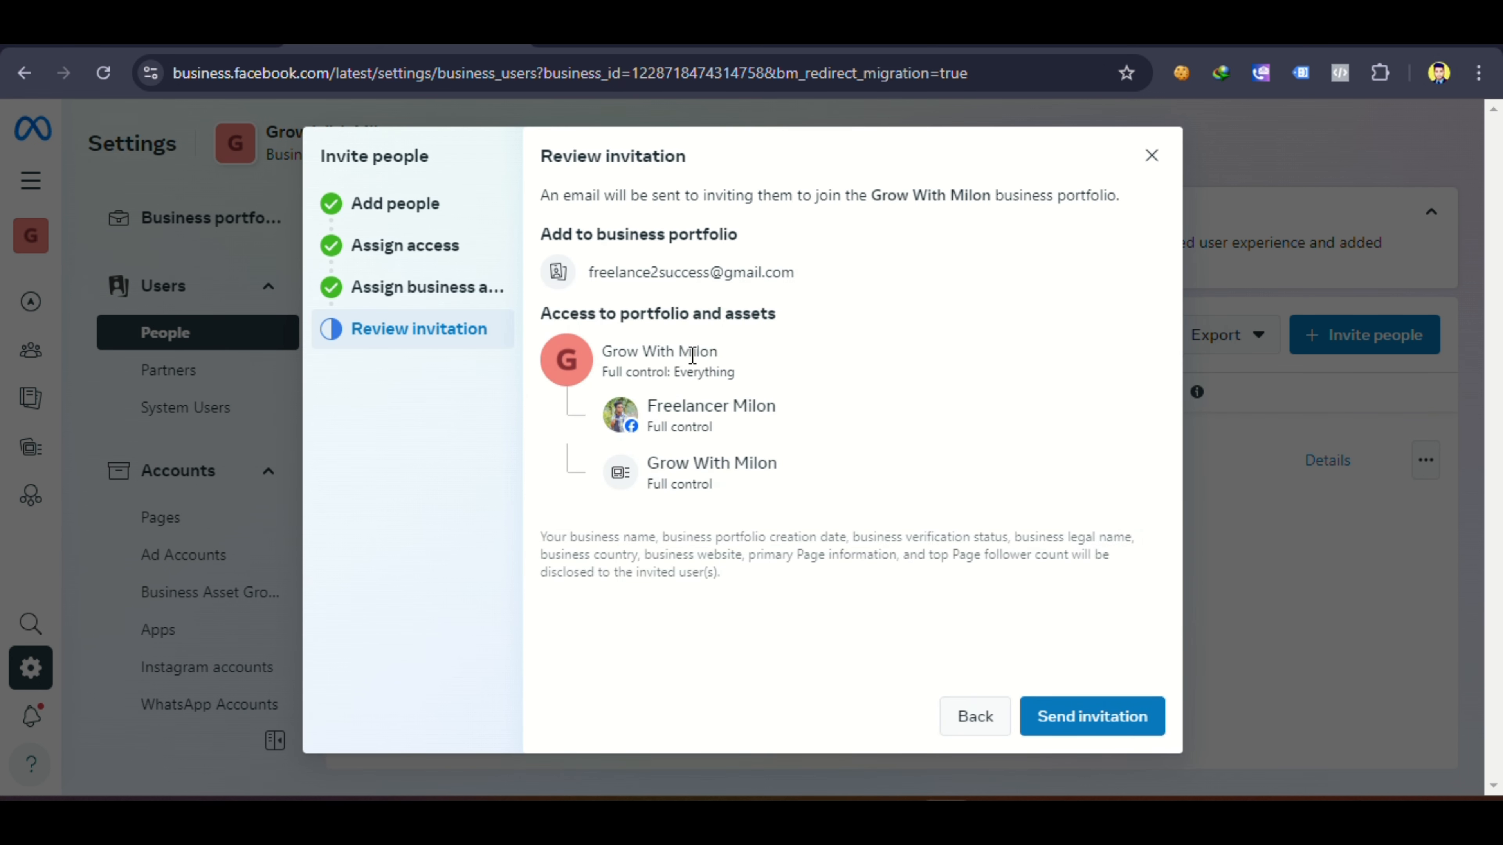
left_click(1044, 819)
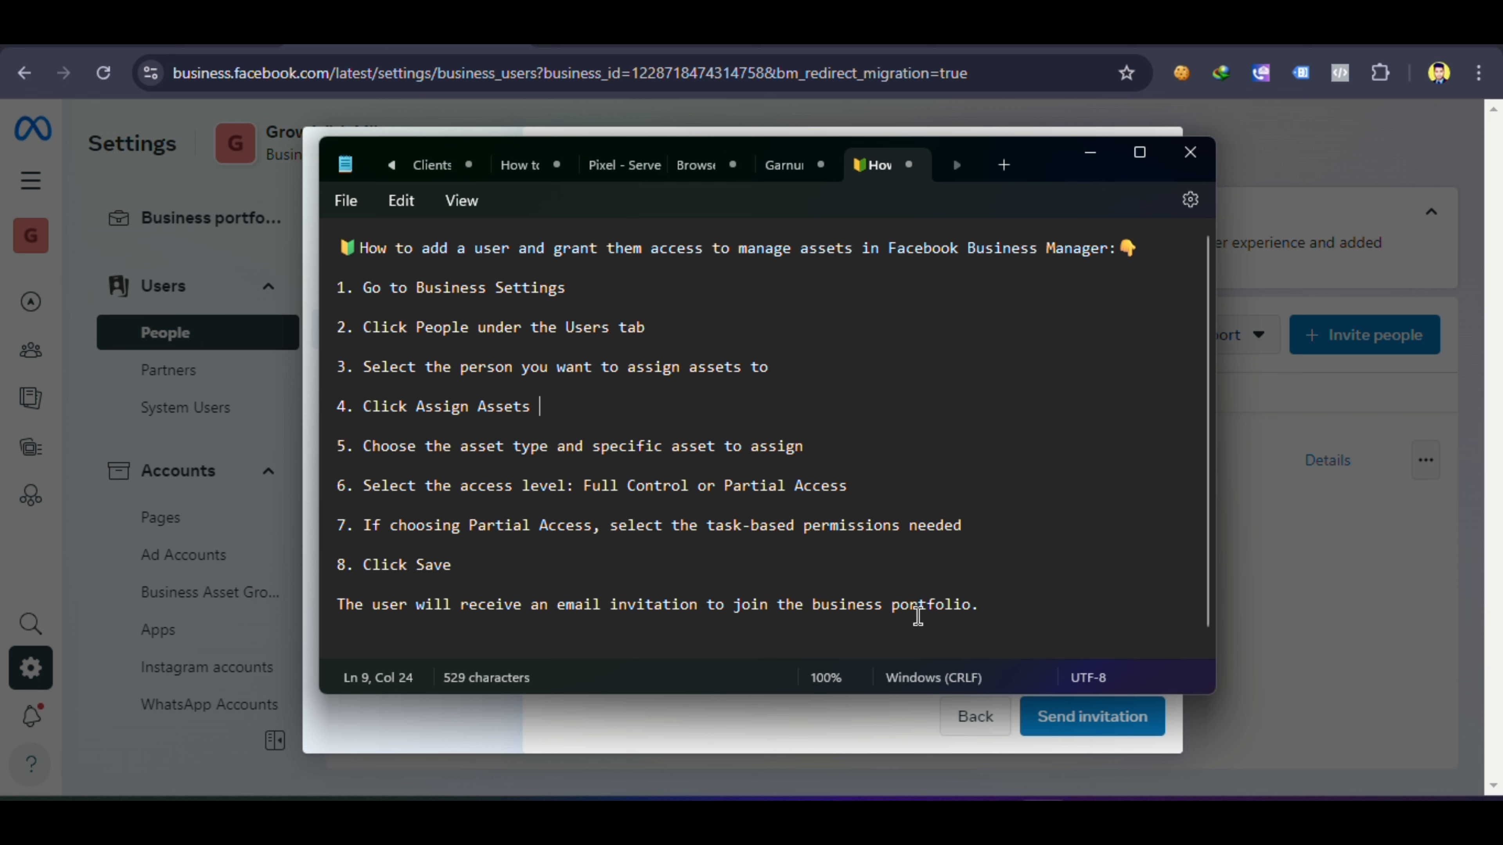
left_click(1096, 148)
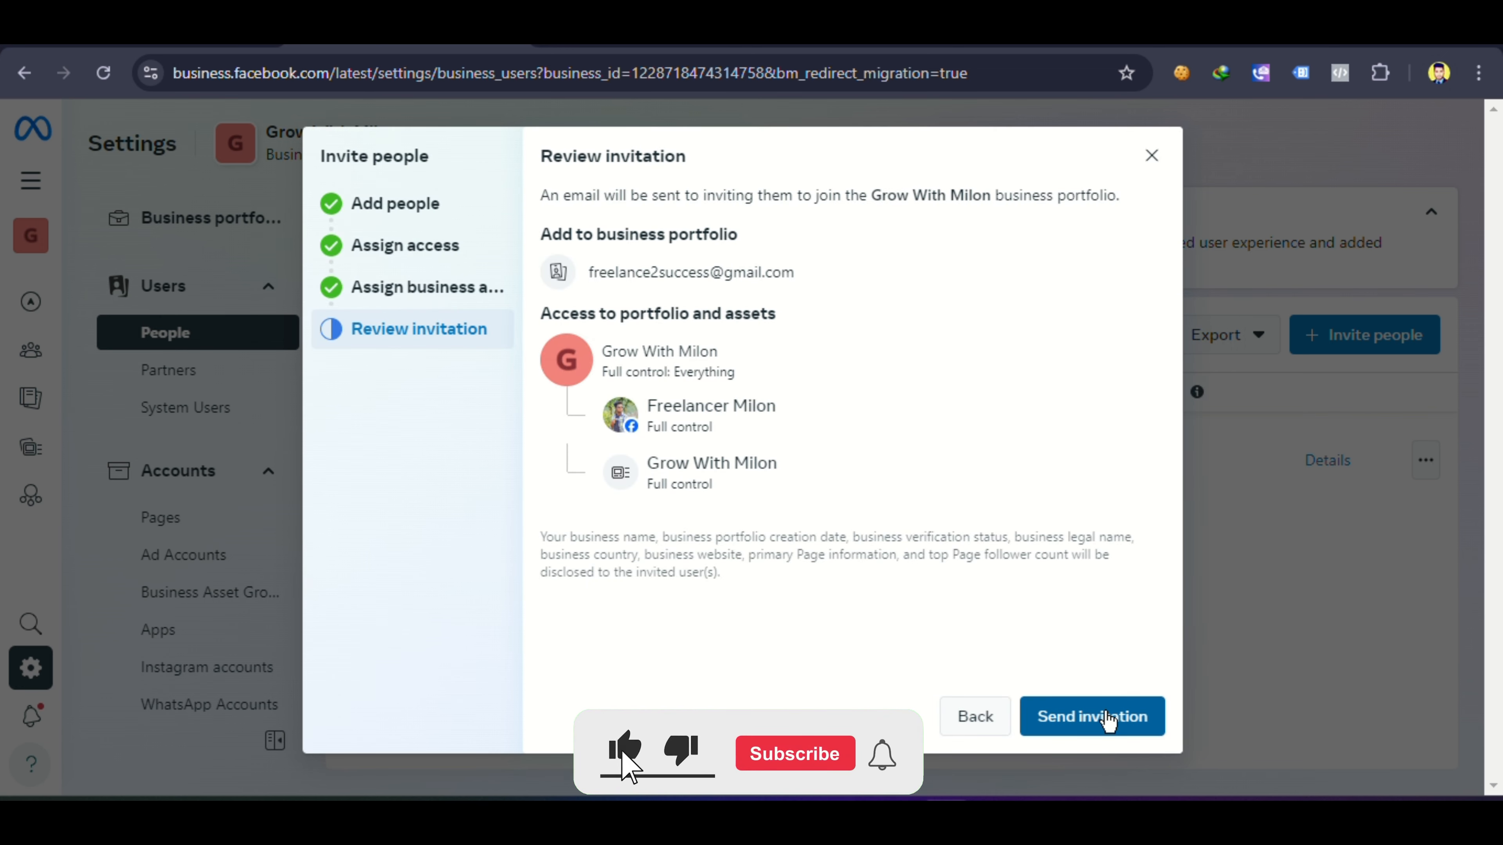
left_click_drag(592, 272, 821, 267)
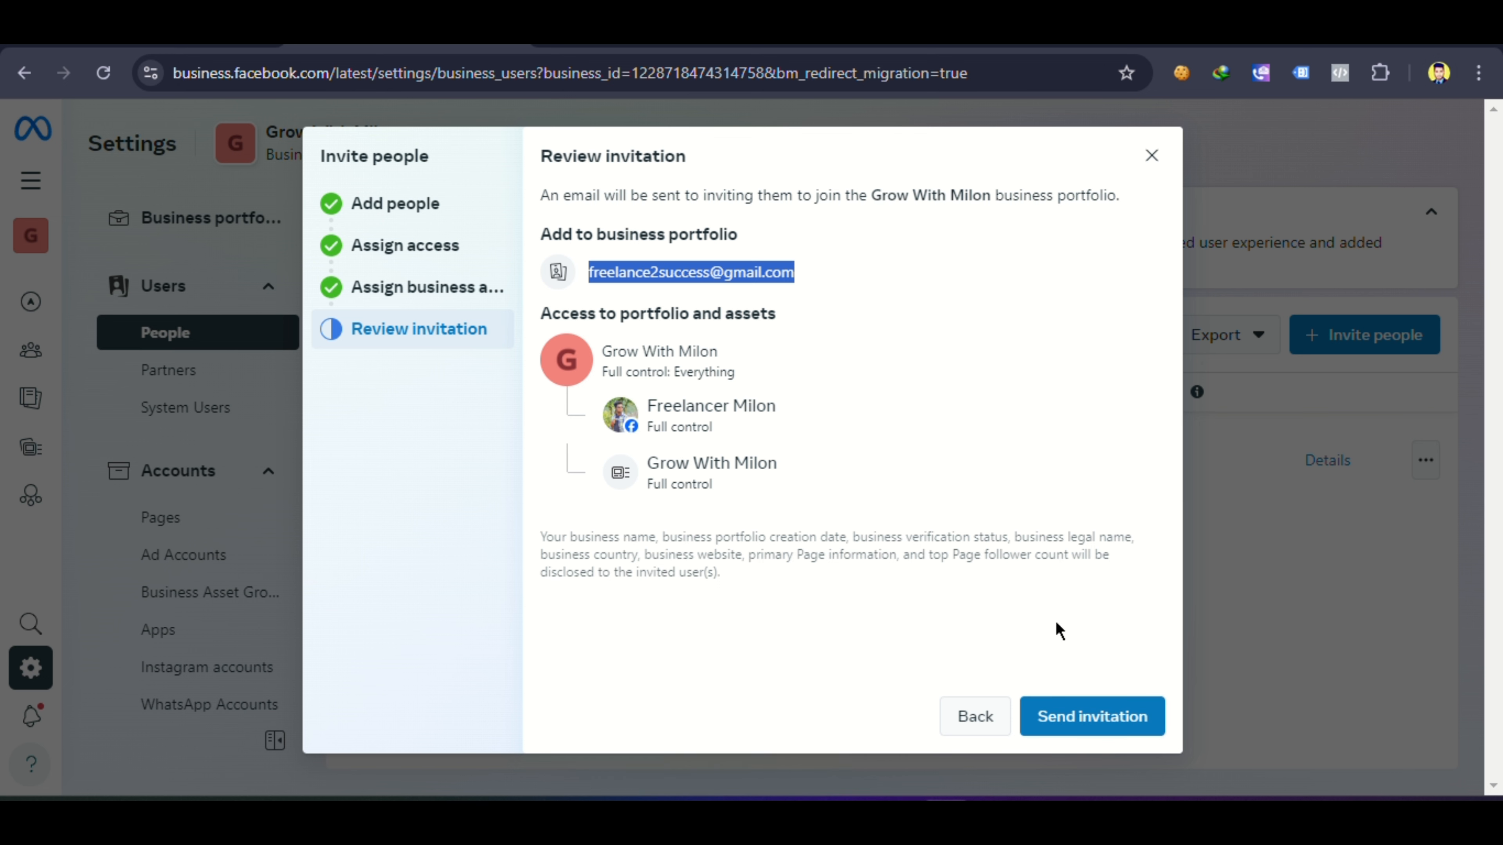
key("alt+Tab")
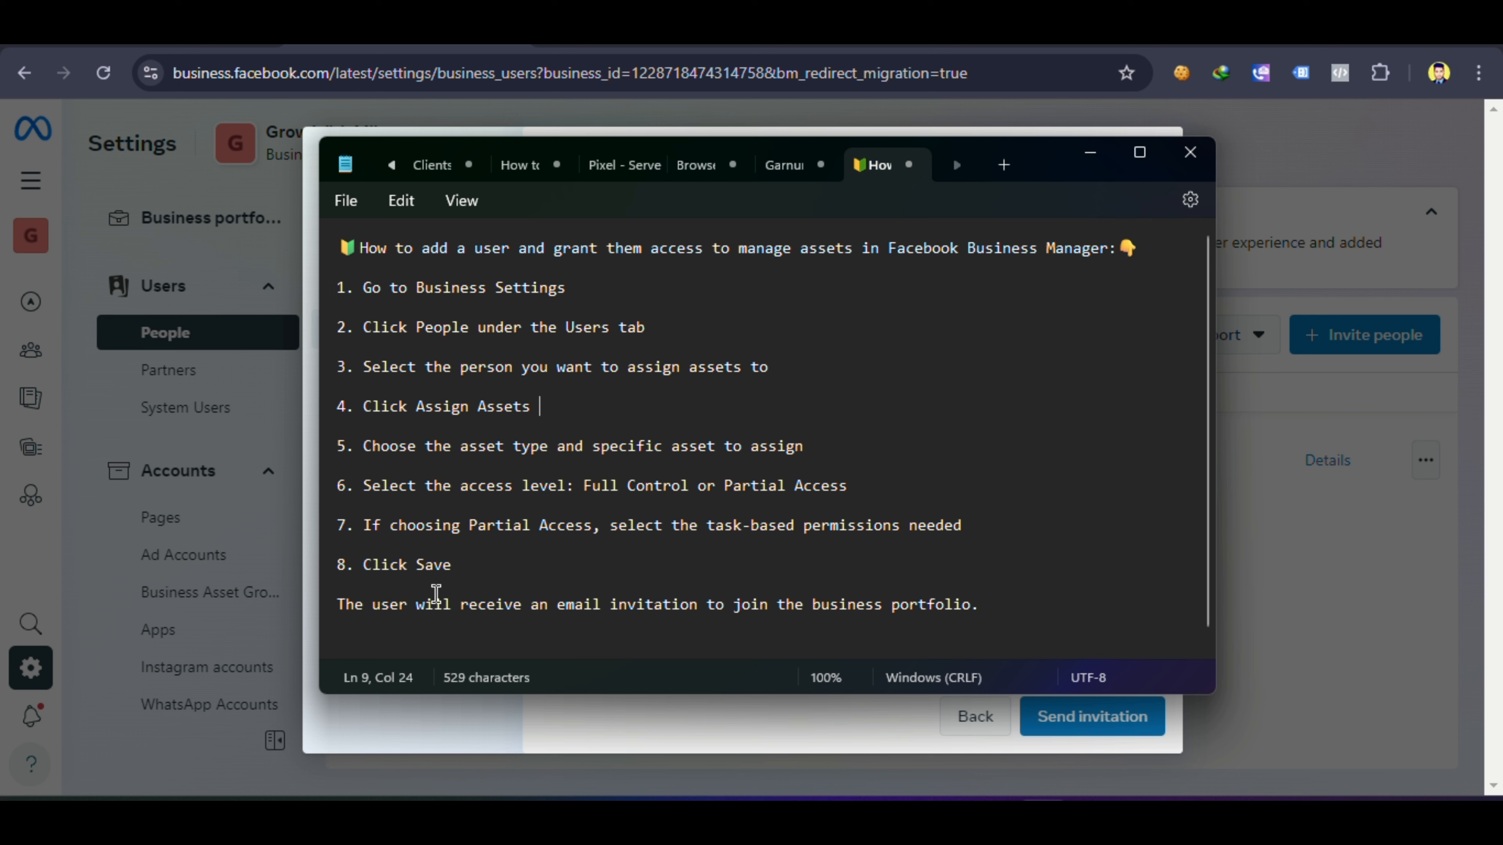
left_click_drag(565, 605, 979, 608)
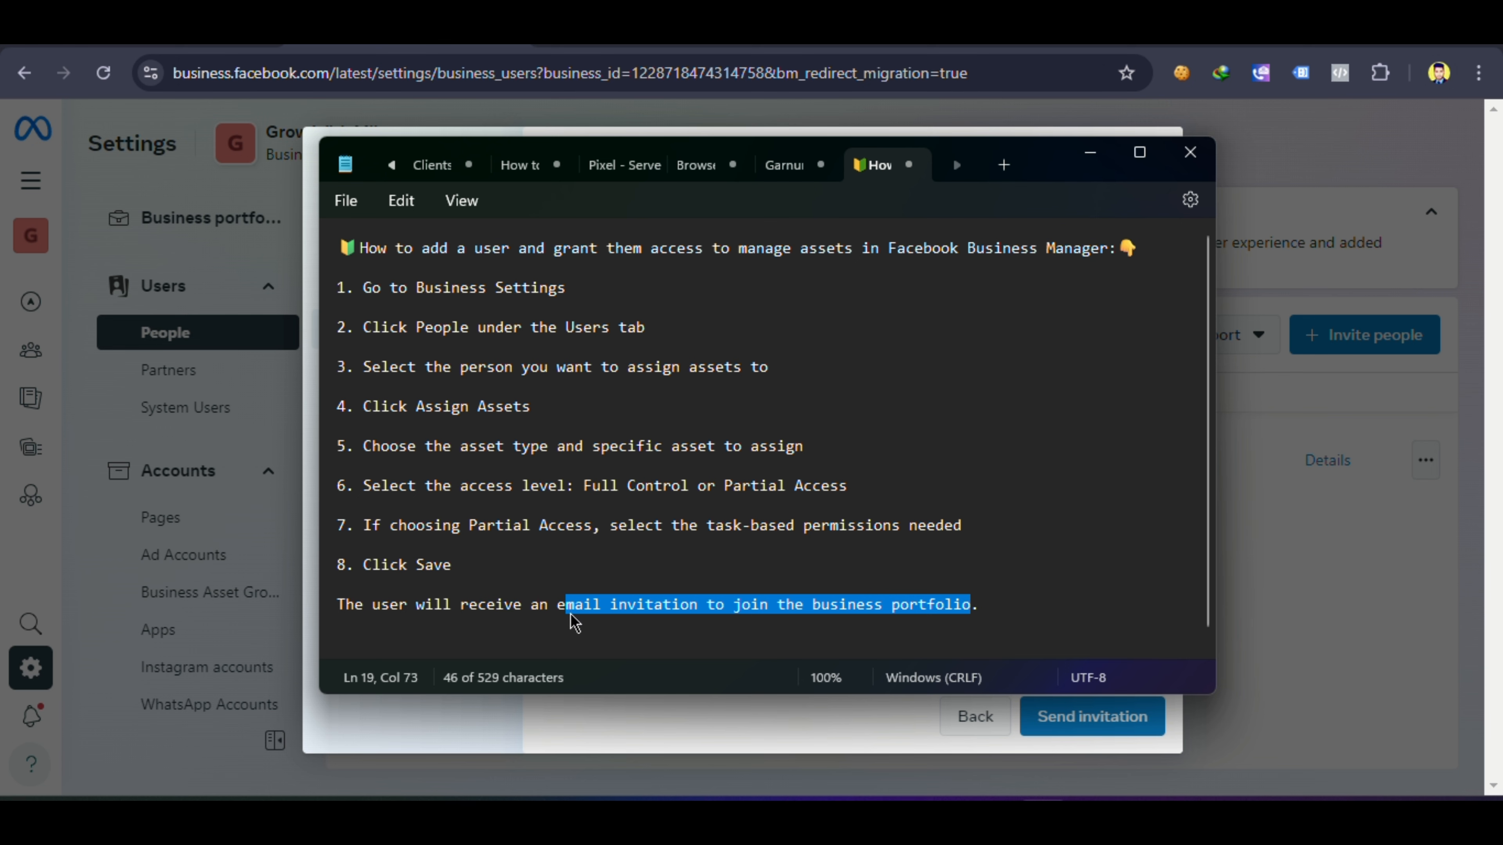
Return to the business settings and close the invitation without sending it.
left_click(163, 340)
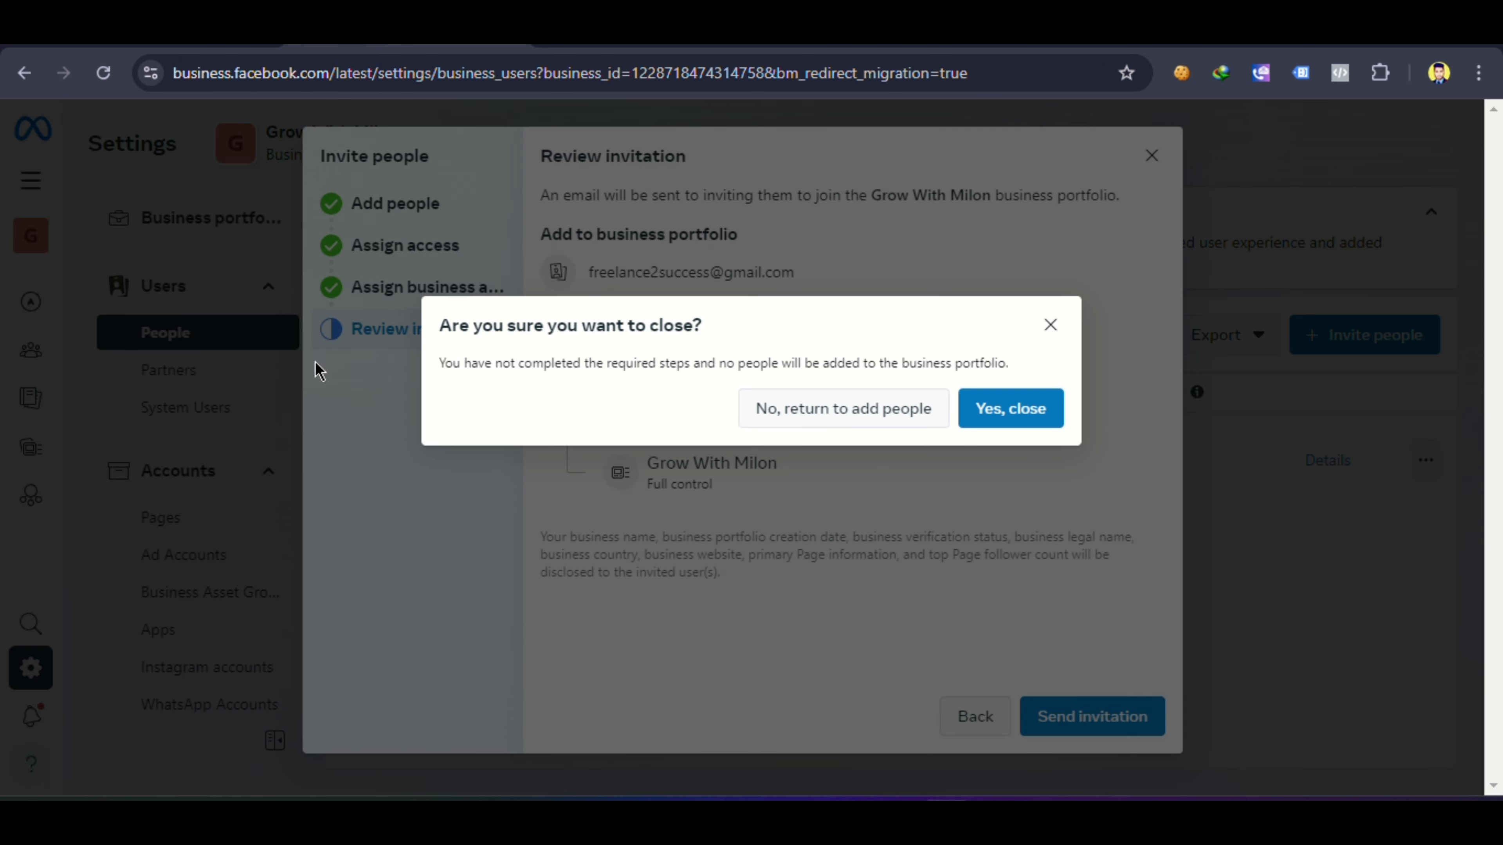
left_click(1011, 408)
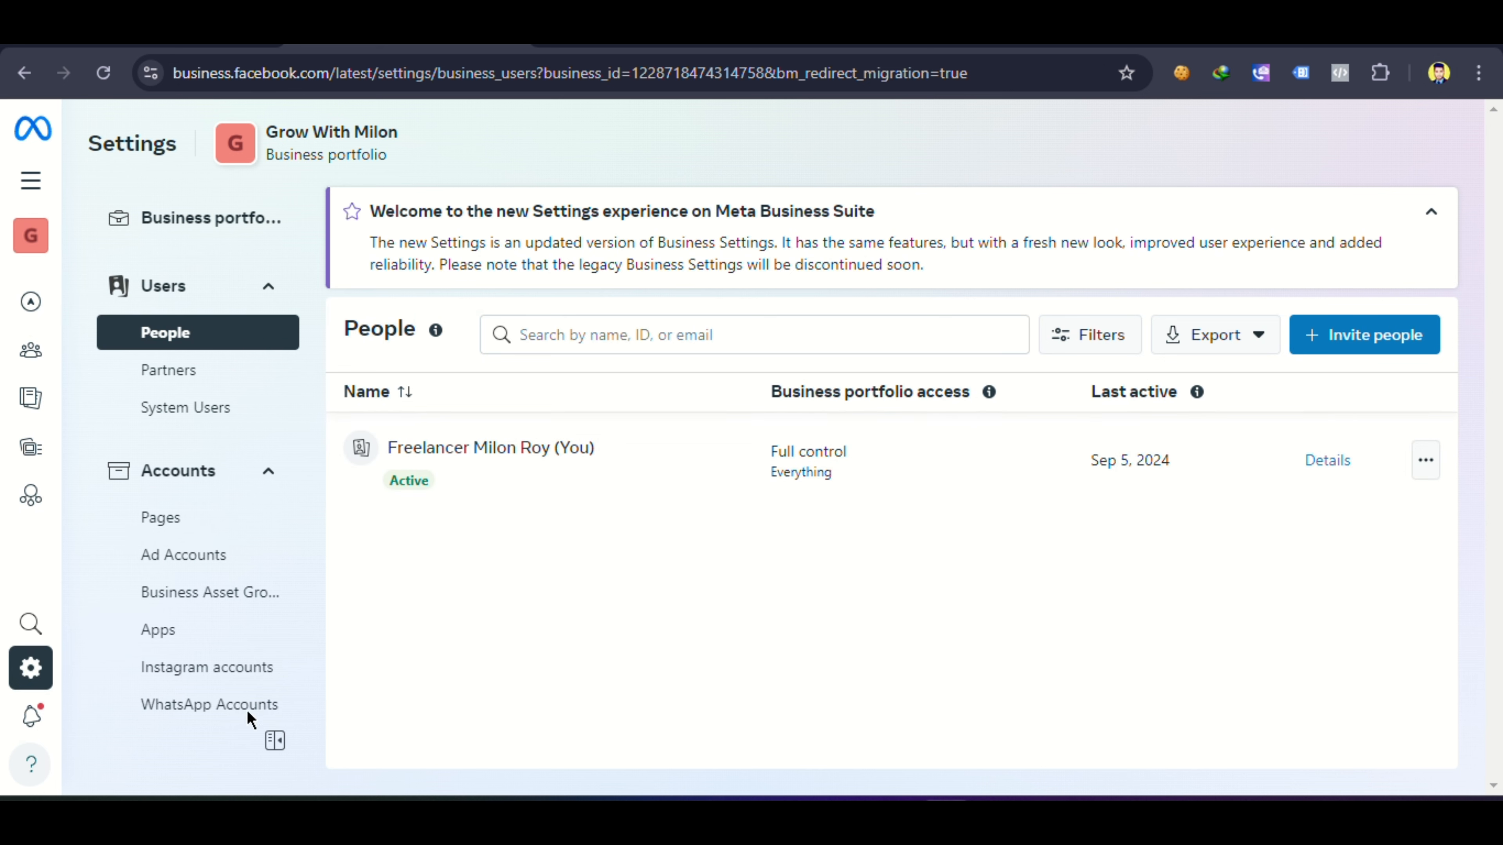
Open Datasets under Data Sources and examine the people assignments of the New Freelance 2 Success Pixel dataset.
left_click(197, 488)
left_click(220, 563)
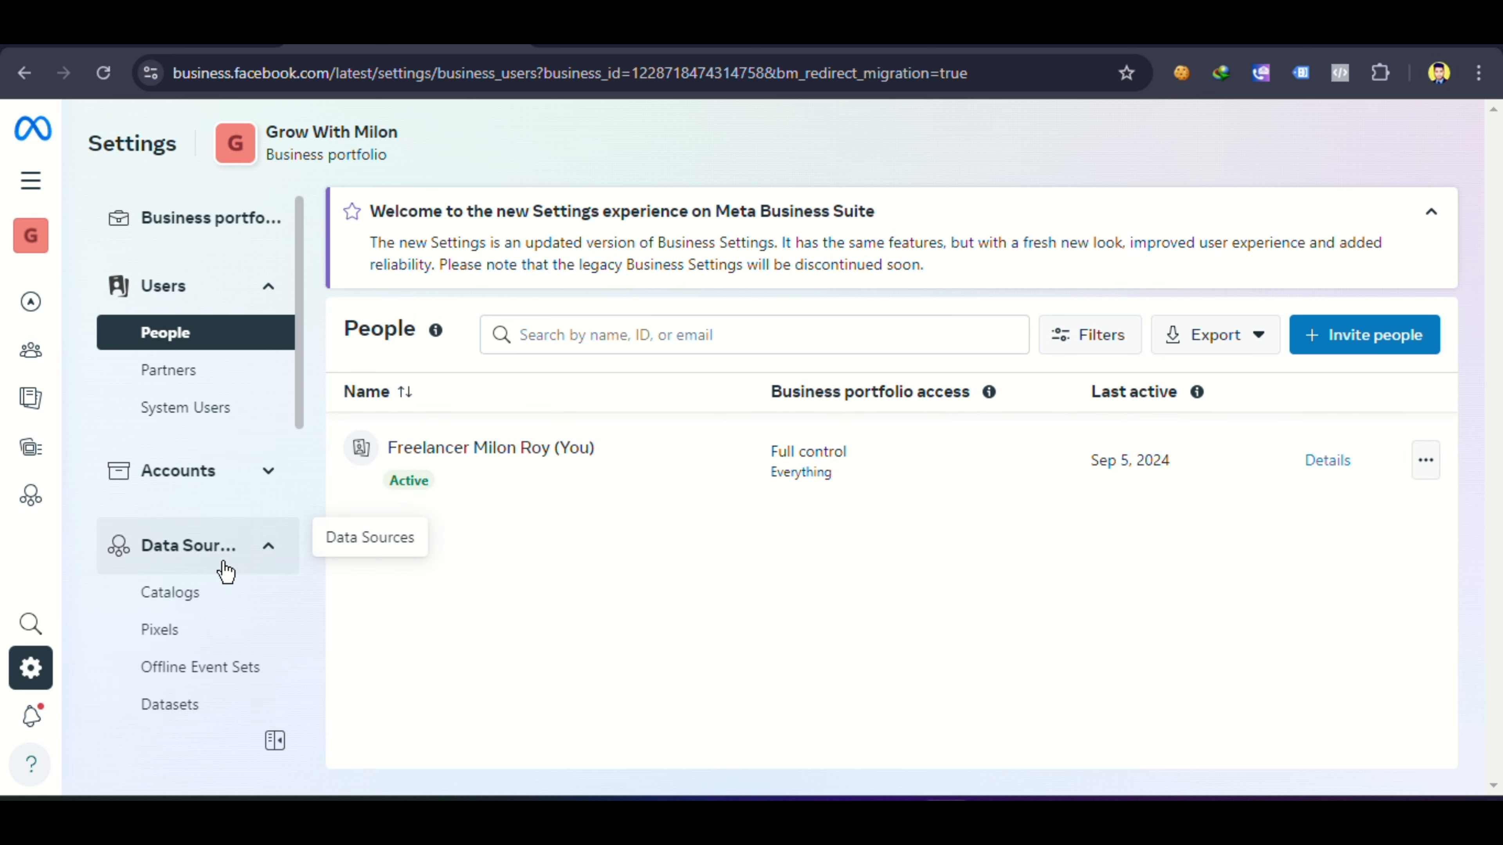
left_click(190, 718)
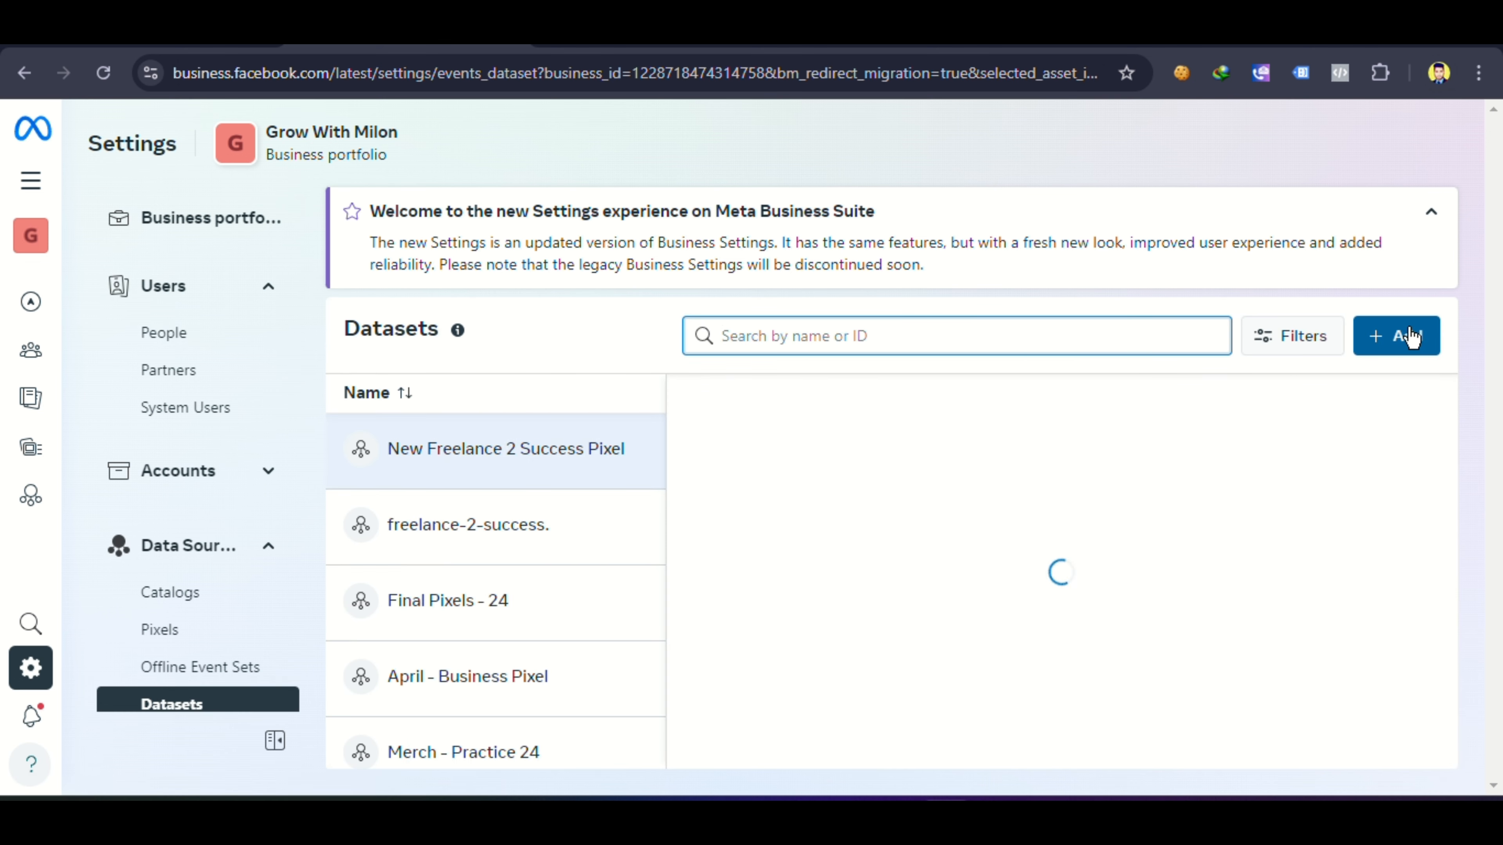
scroll(1053, 562, "down", 5)
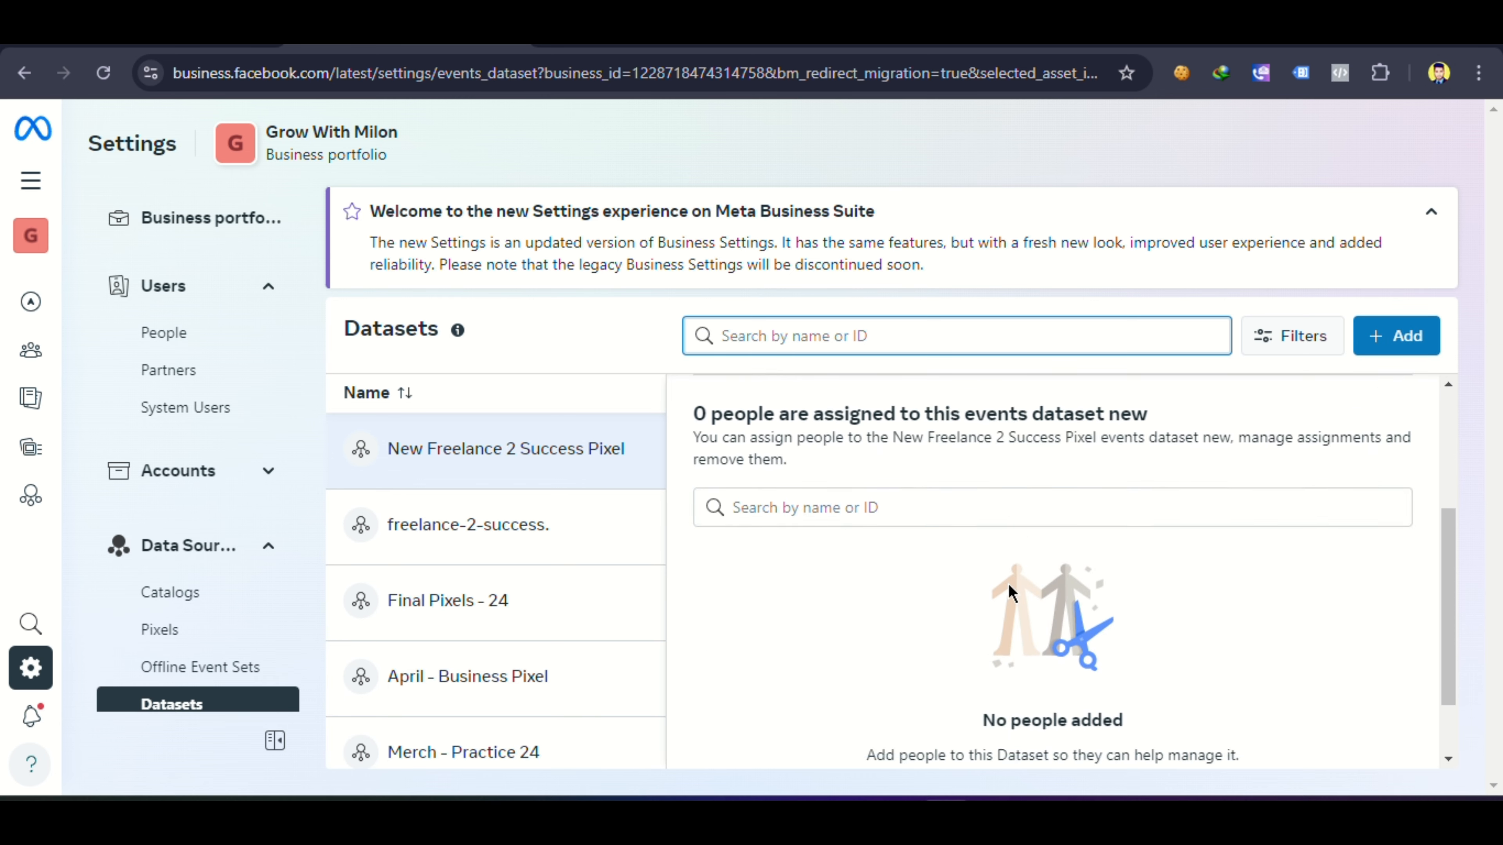
scroll(491, 562, "down", 4)
scroll(508, 716, "up", 4)
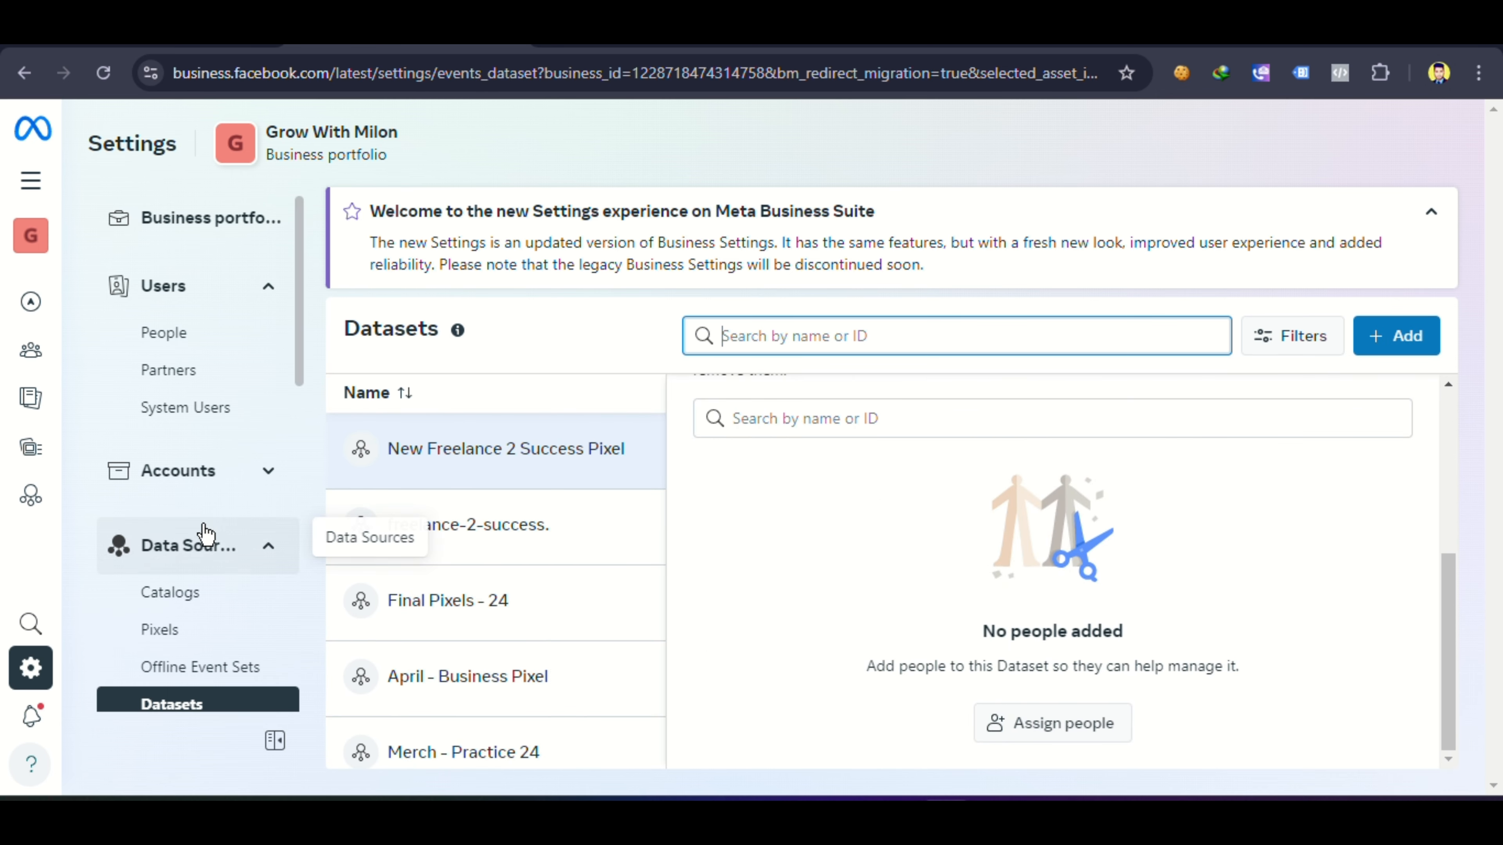
left_click(224, 554)
left_click(255, 296)
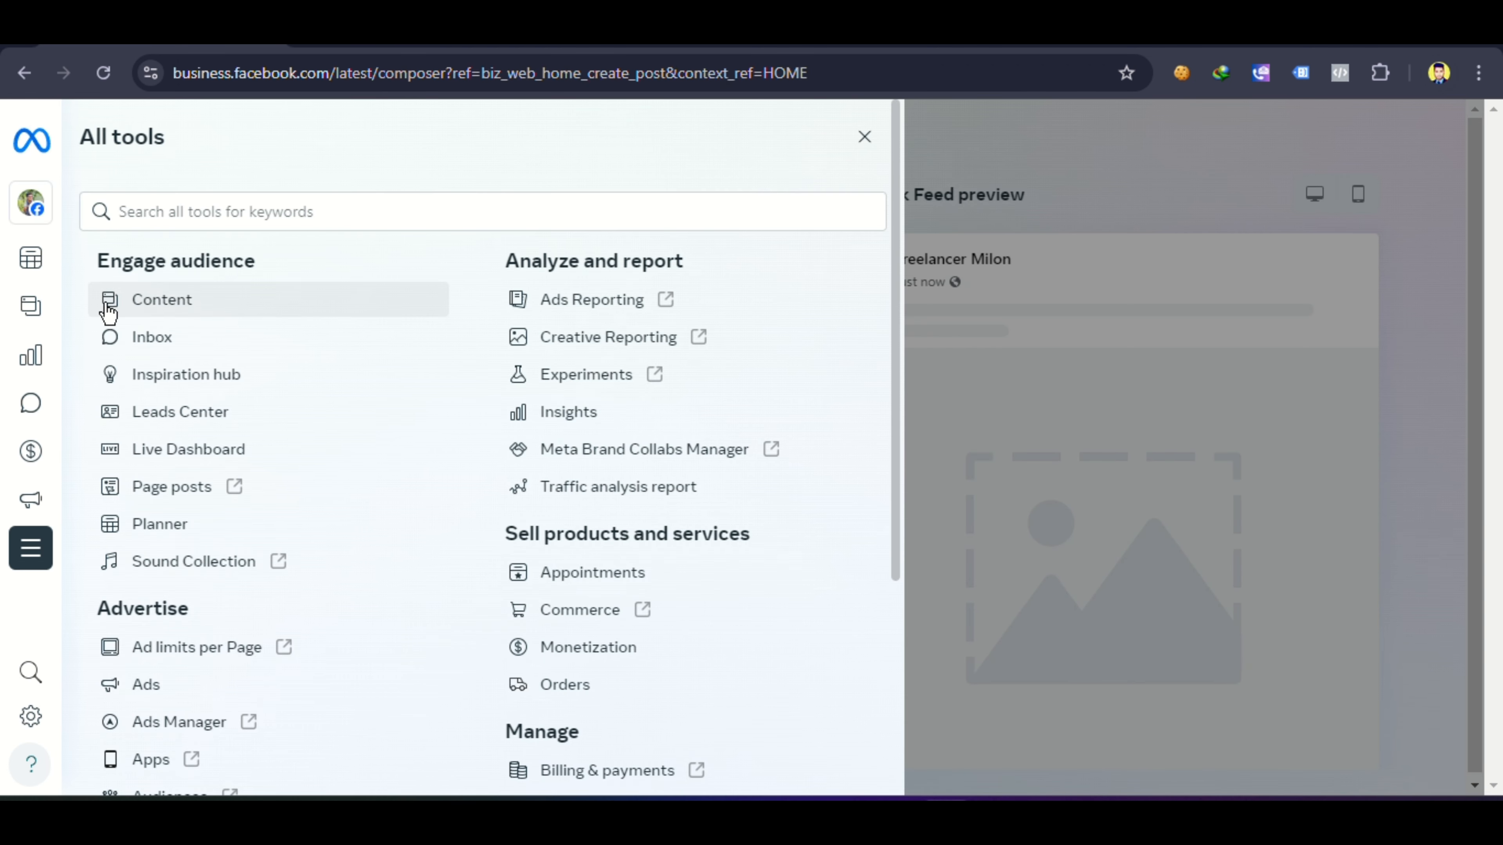
mouse_move(81, 240)
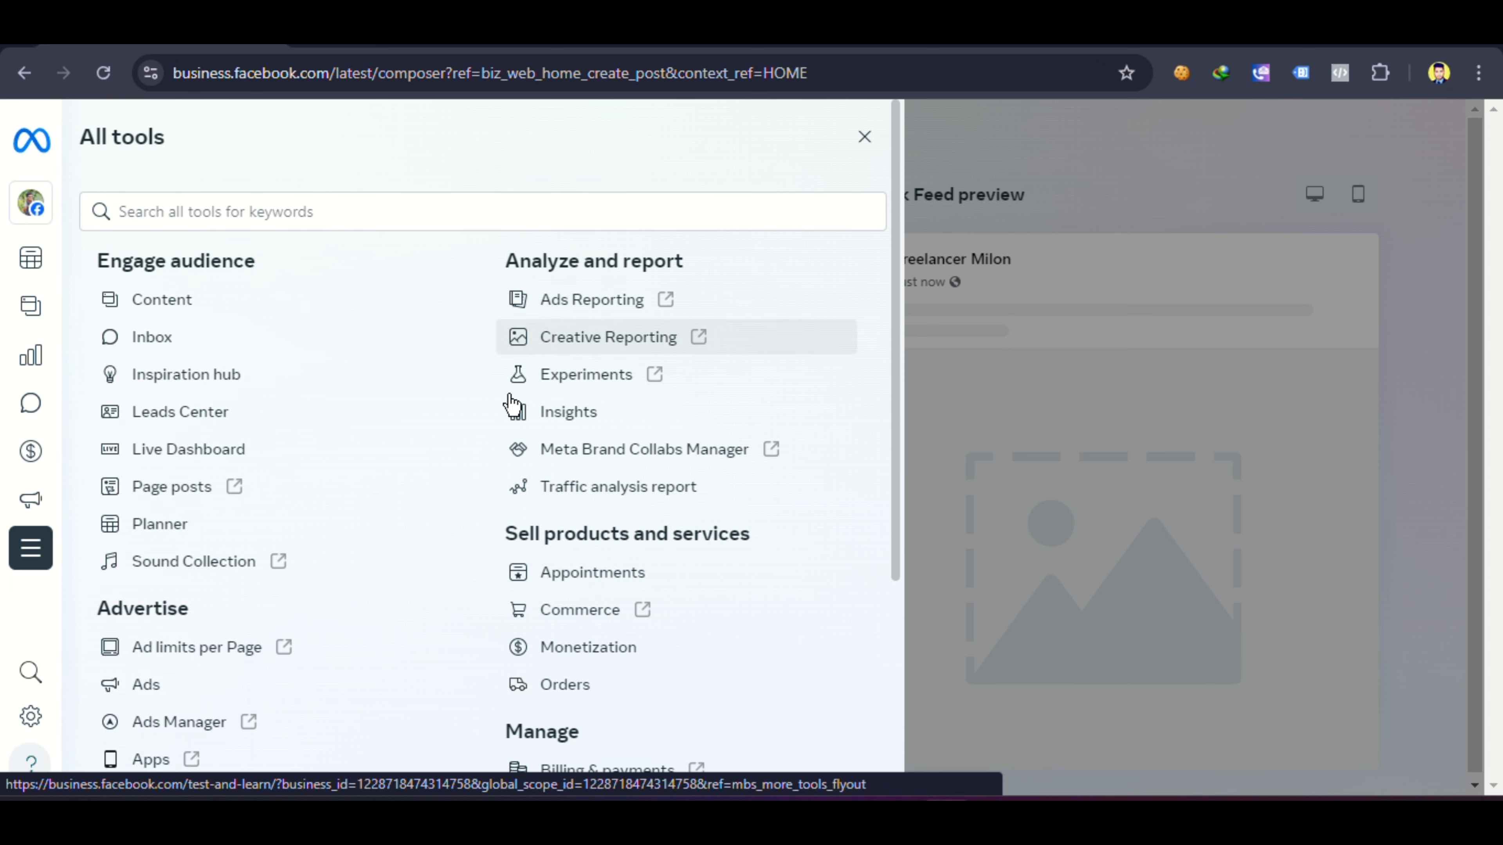
mouse_move(30, 358)
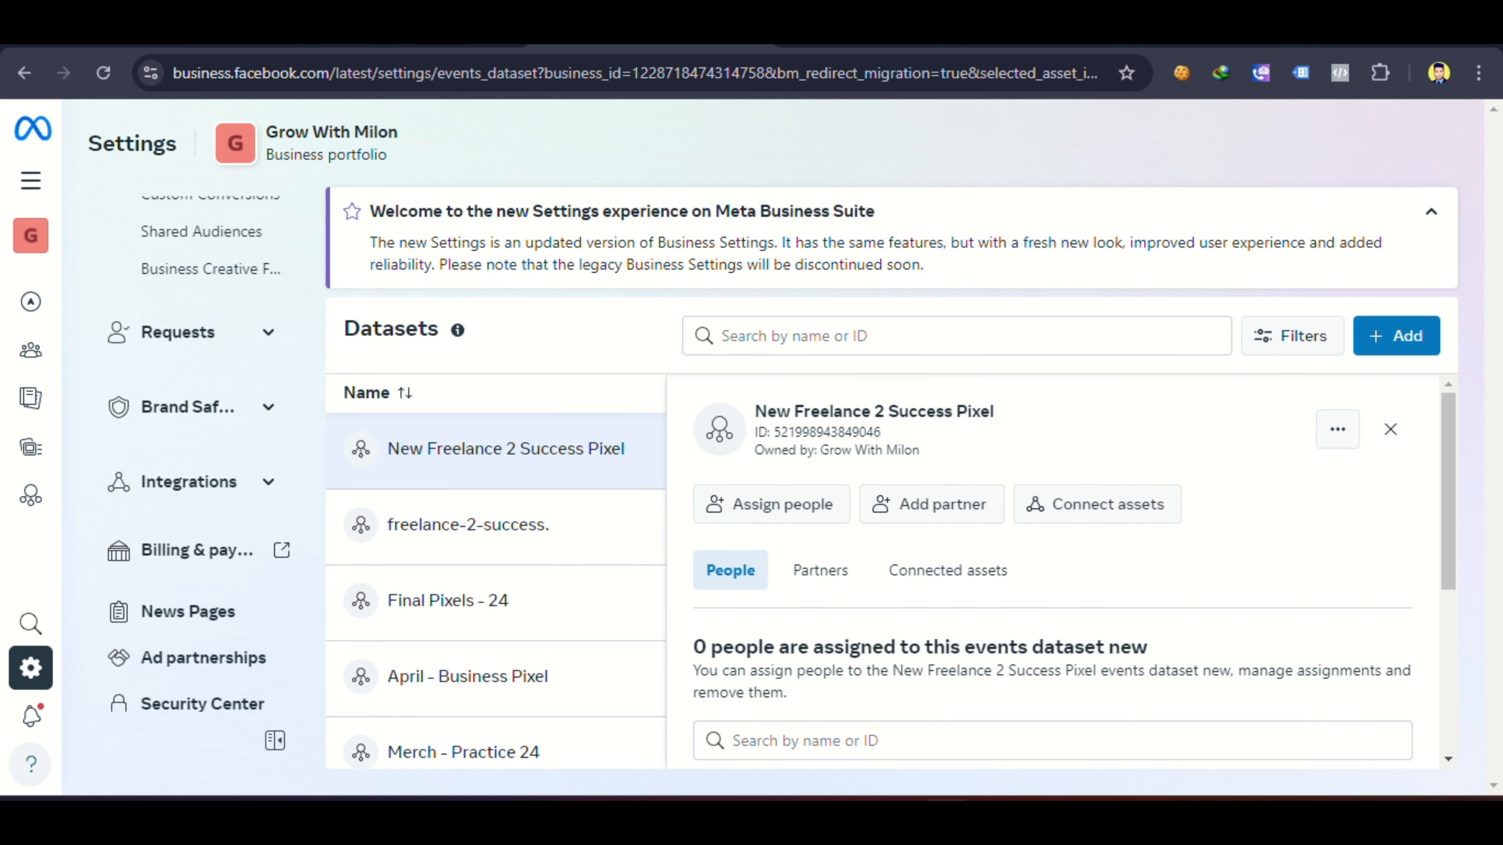
left_click(923, 51)
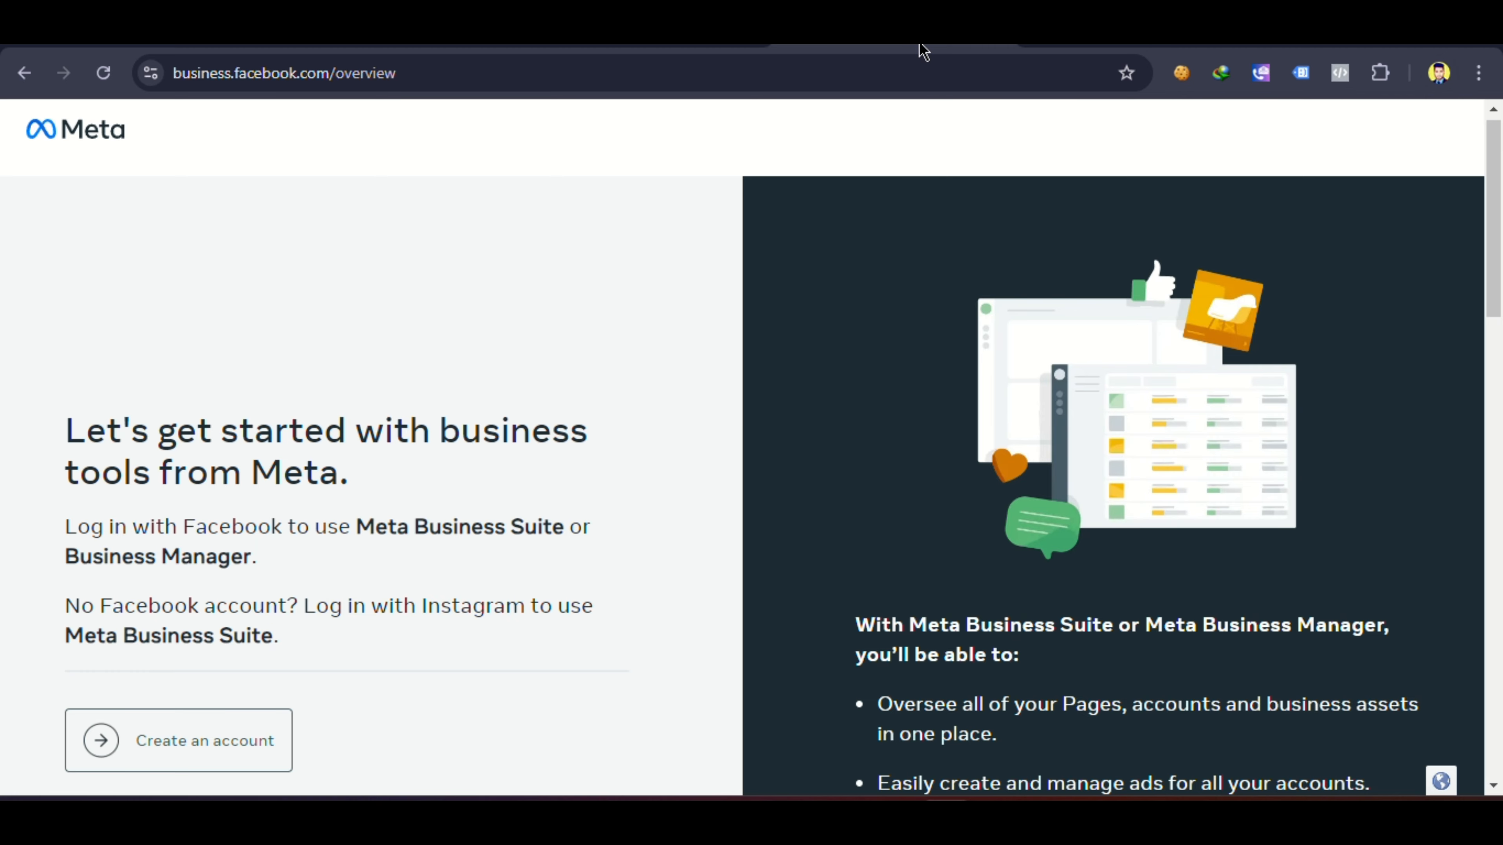
scroll(632, 424, "down", 3)
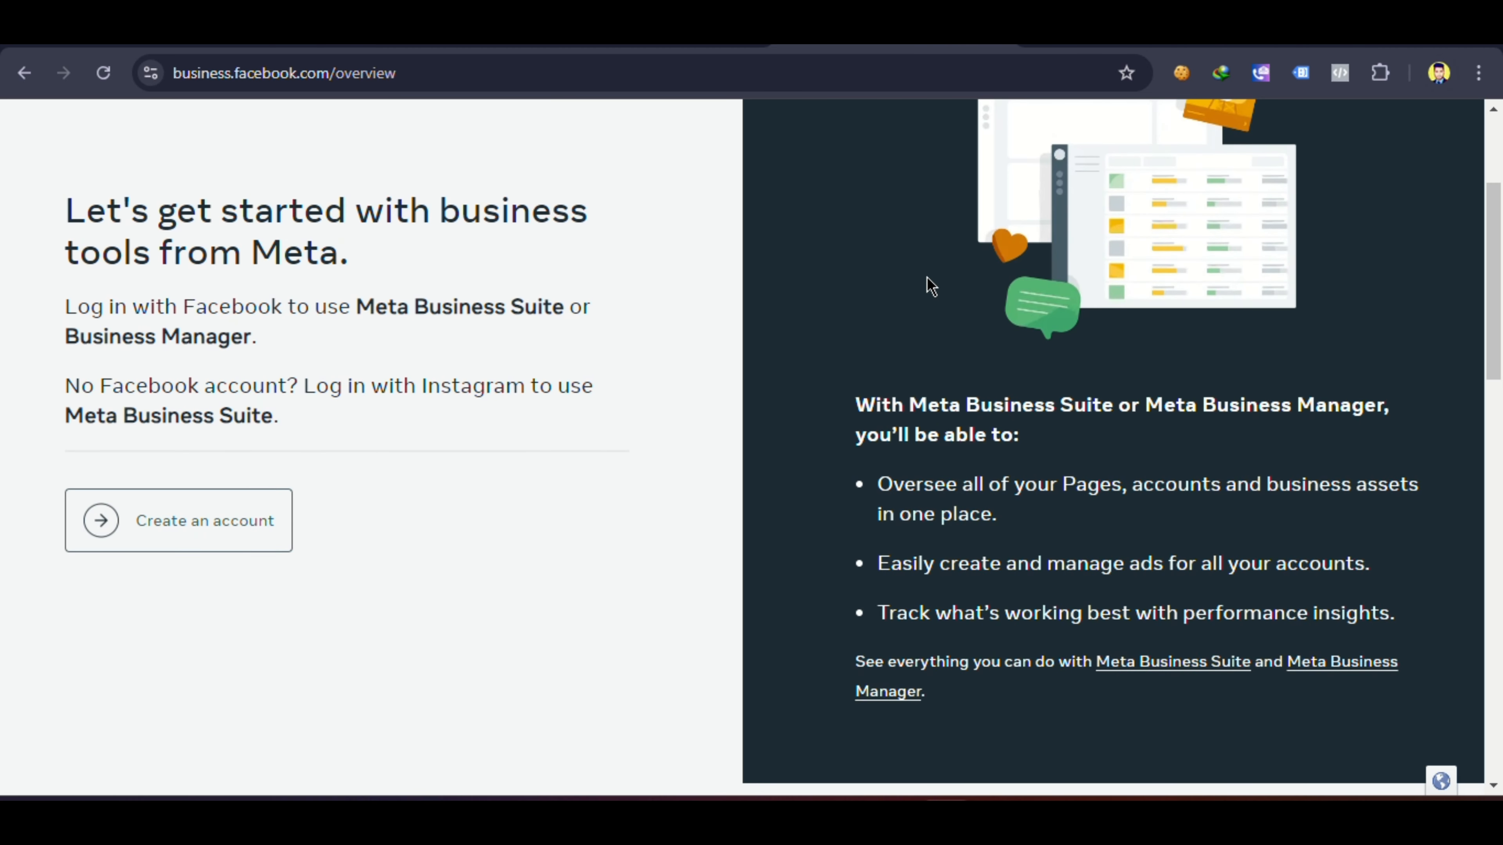